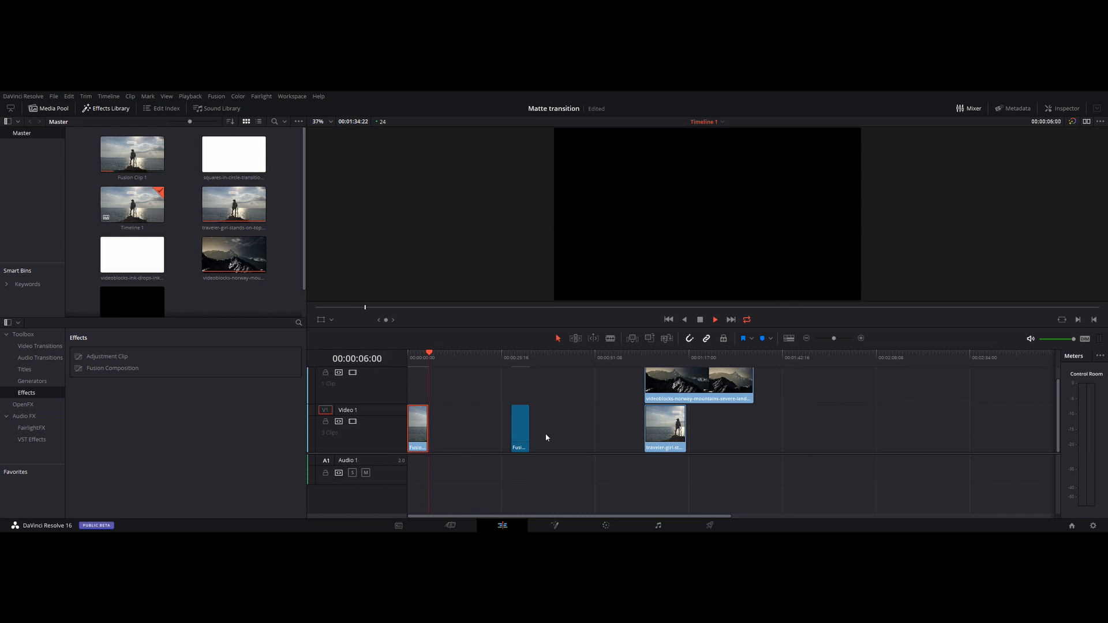
# Step: Play the timeline from its start to preview the finished ink-splat transition on the first clip
pyautogui.press('Home')
pyautogui.press('Home')
pyautogui.press('Home')
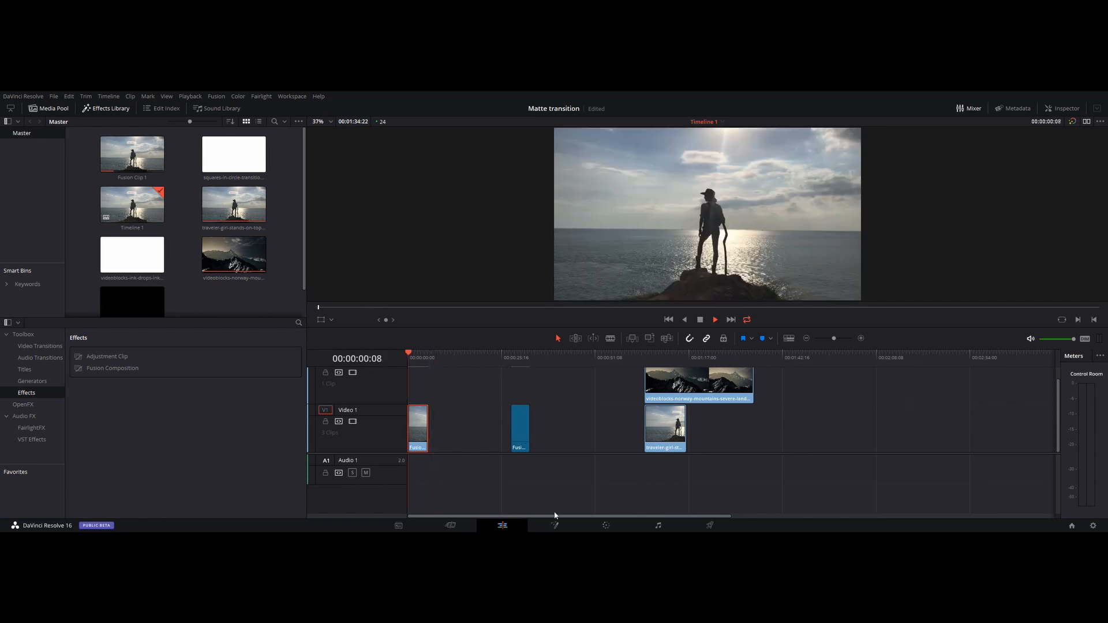
pyautogui.press('space')
pyautogui.press('Home')
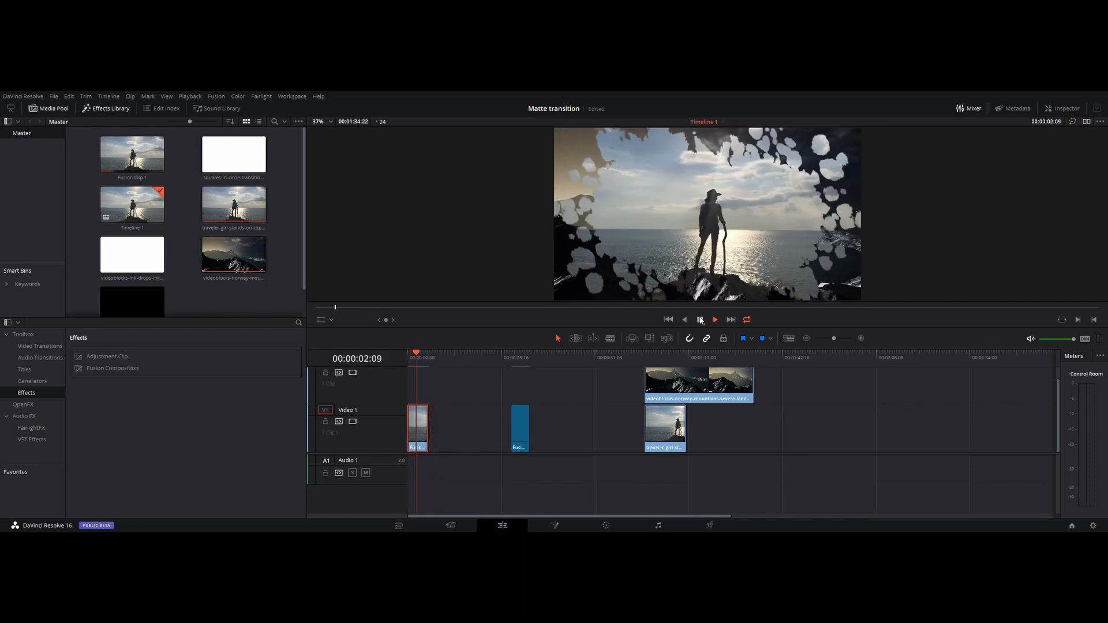
# Step: Browse the Main (D:) drive's Téléchargement folder and examine the options for adding the ink-drops clip as a matte
pyautogui.click(399, 526)
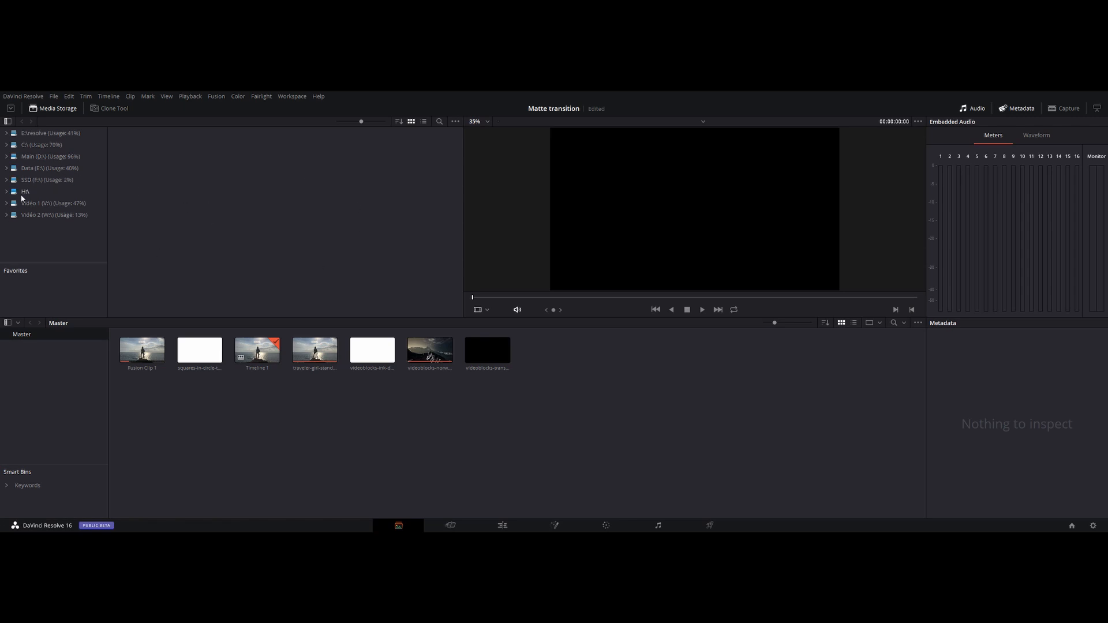
pyautogui.click(10, 157)
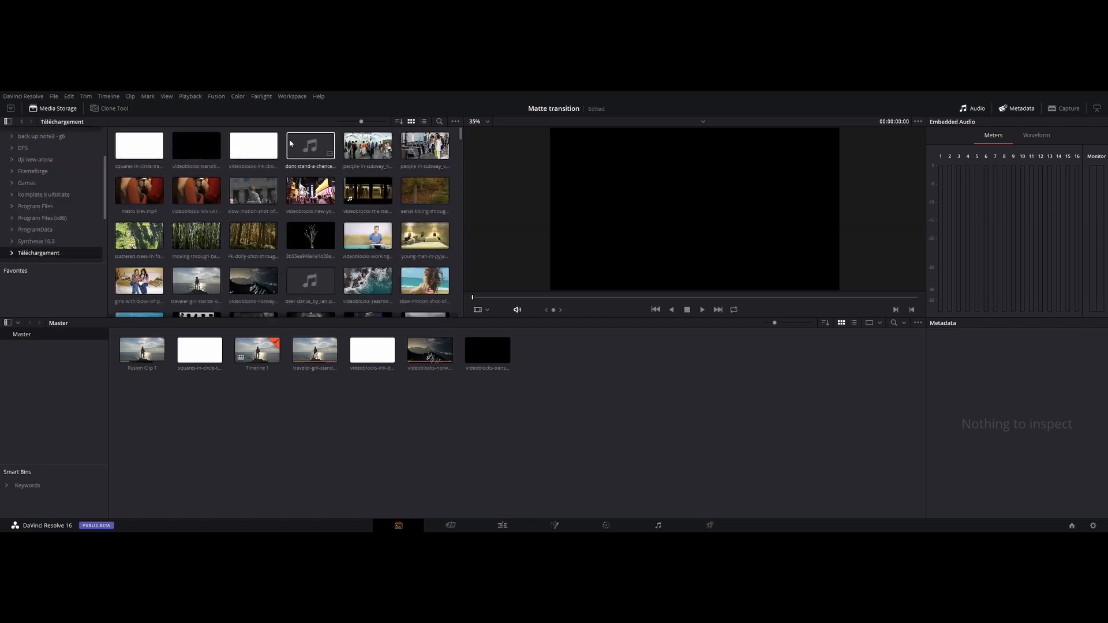
pyautogui.rightClick(249, 147)
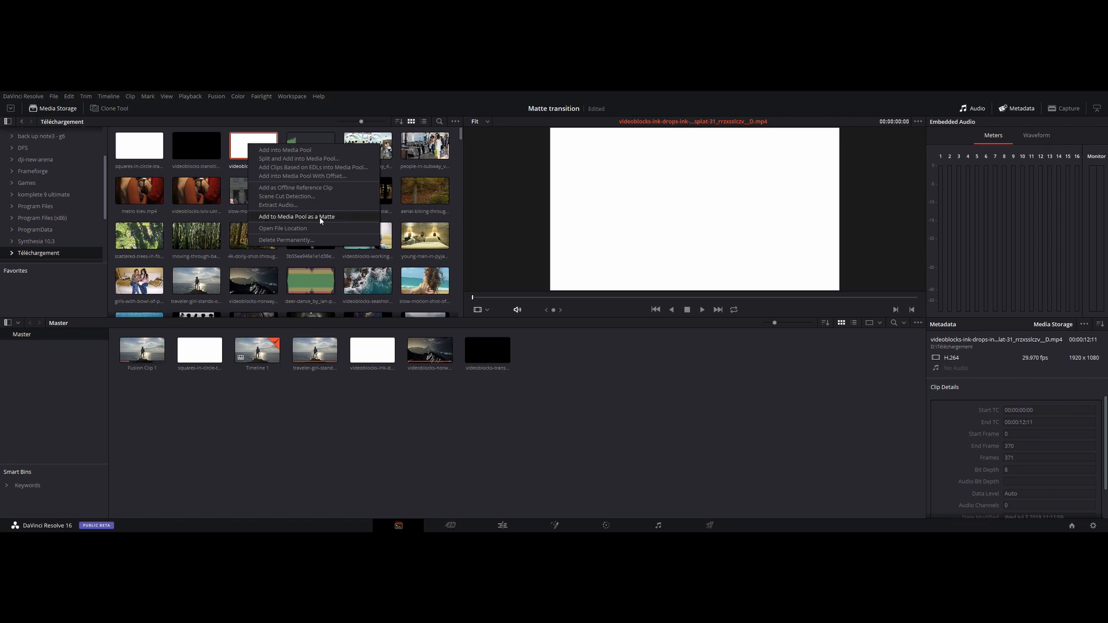
# Step: Examine the node graph's options for the first clip on the Color page
pyautogui.click(608, 526)
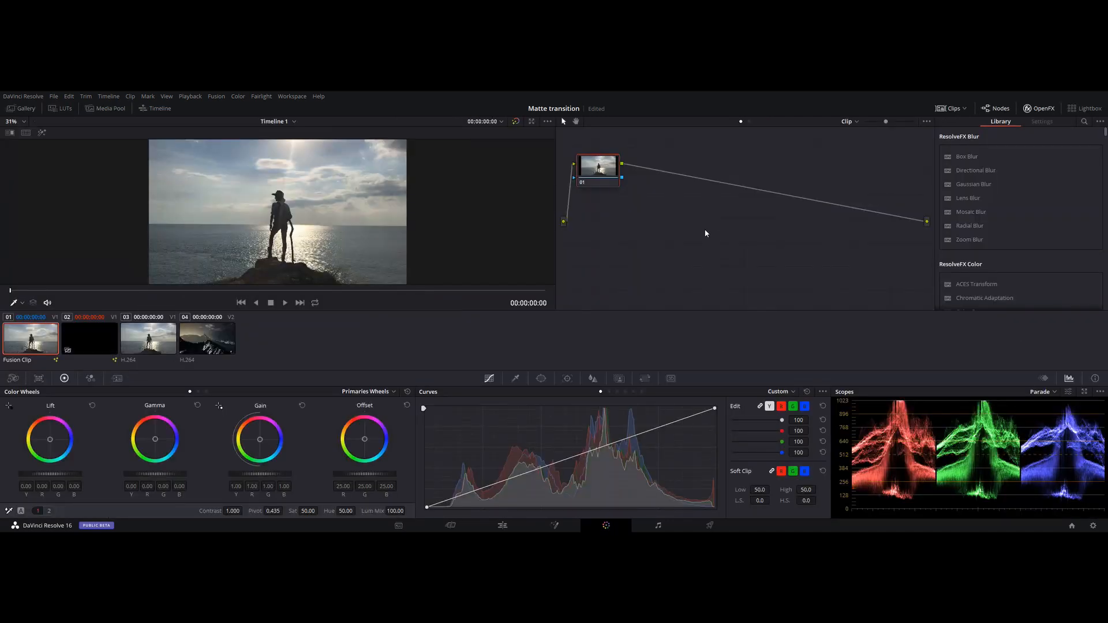
pyautogui.rightClick(701, 233)
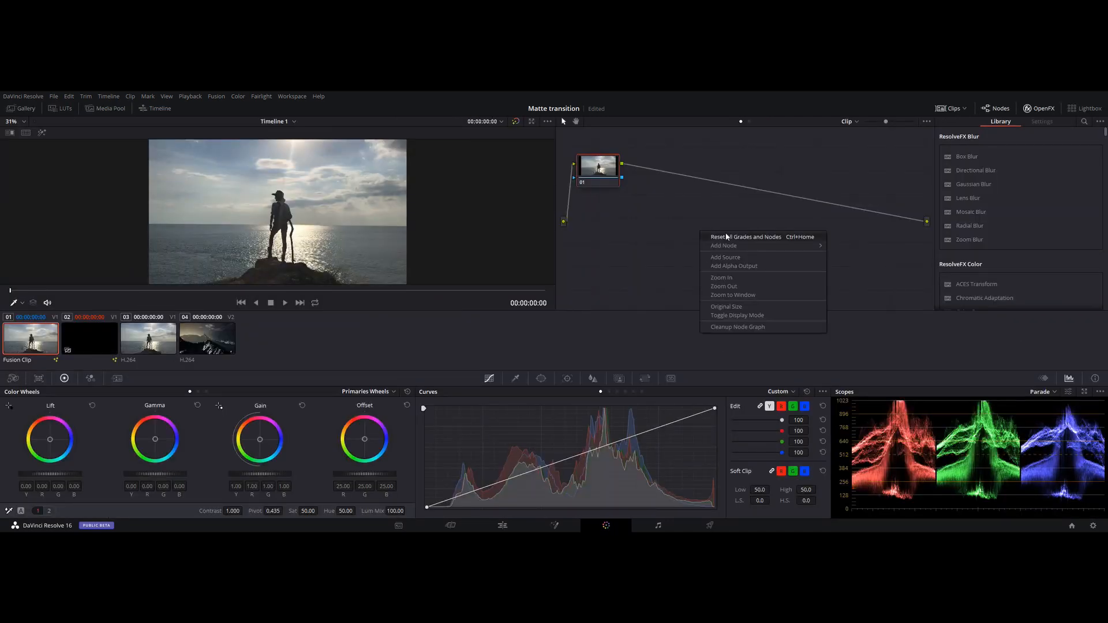
pyautogui.click(655, 253)
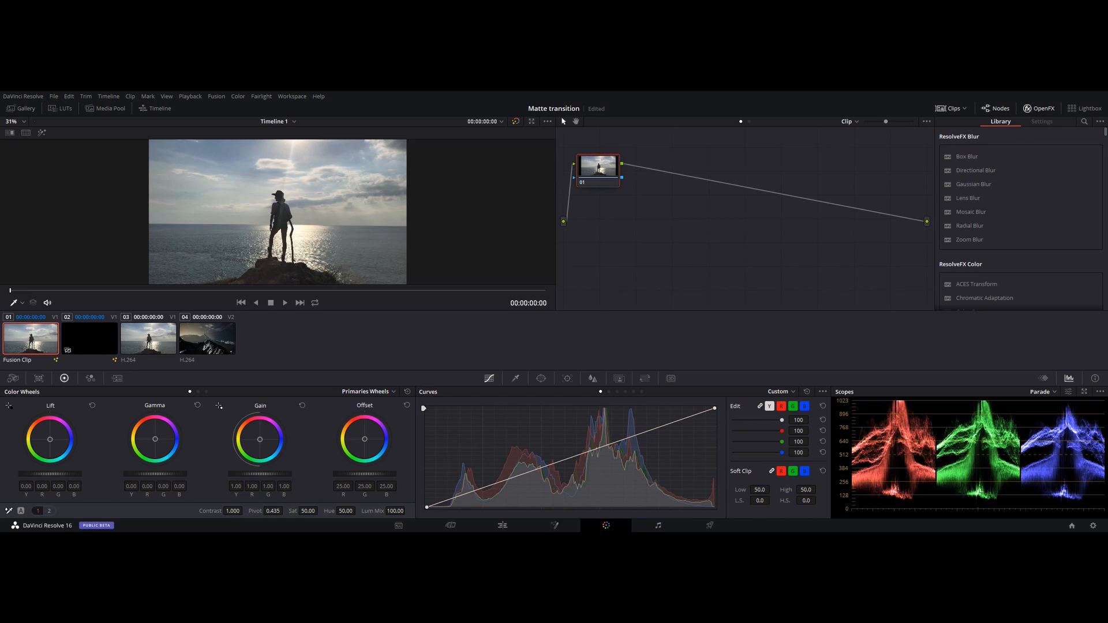
# Step: Go to the second Fusion clip on Video 1 in the Edit timeline and open it on the Fusion page
pyautogui.click(503, 525)
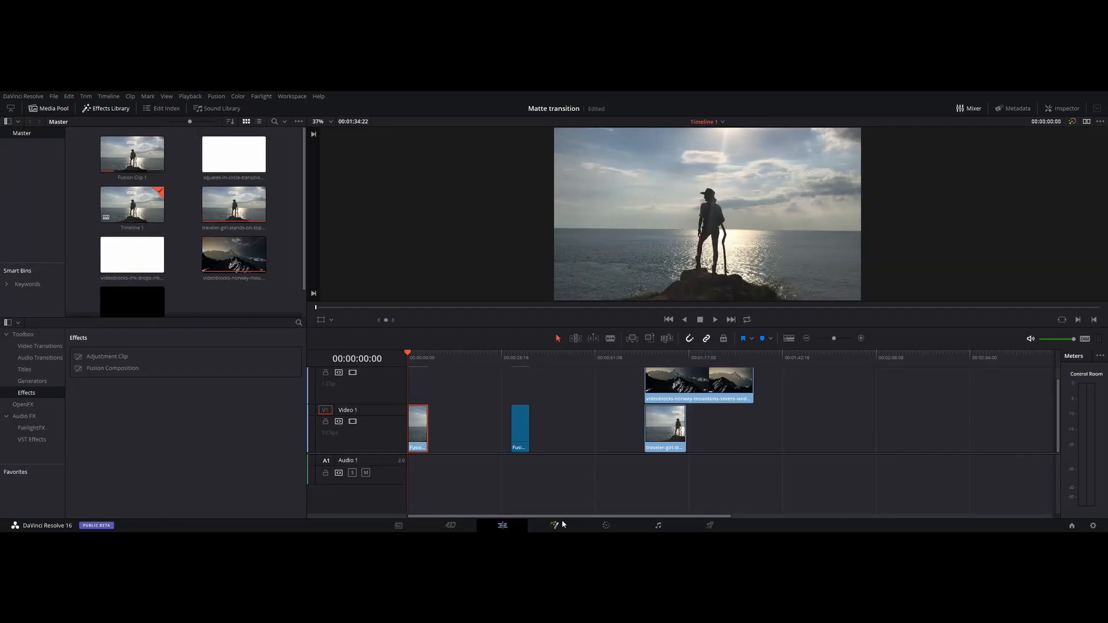
pyautogui.click(513, 358)
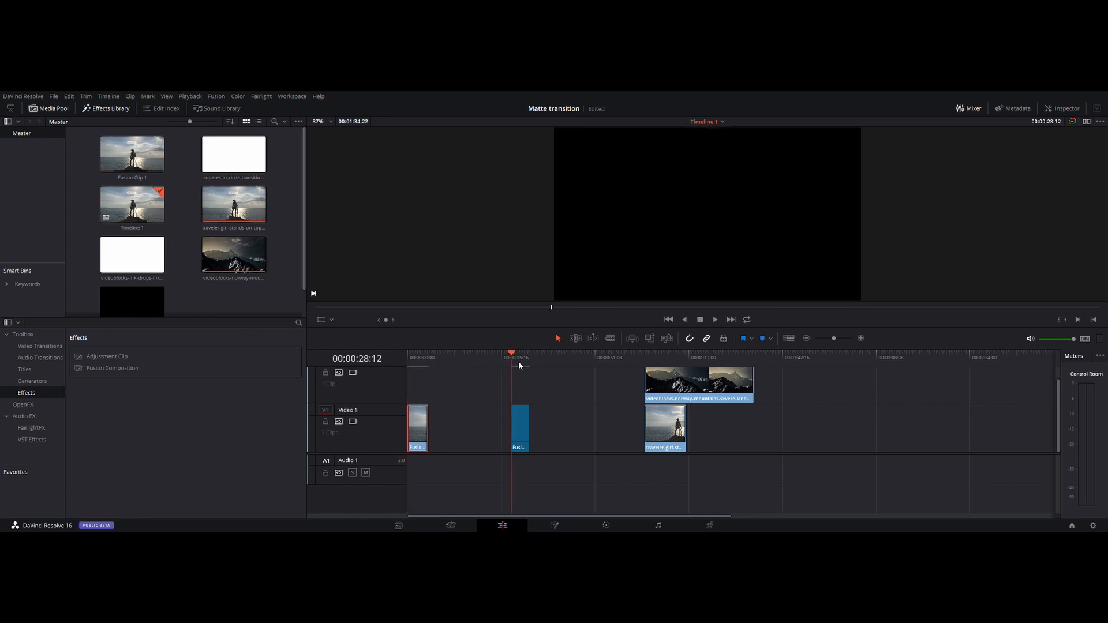
pyautogui.click(527, 434)
pyautogui.click(555, 526)
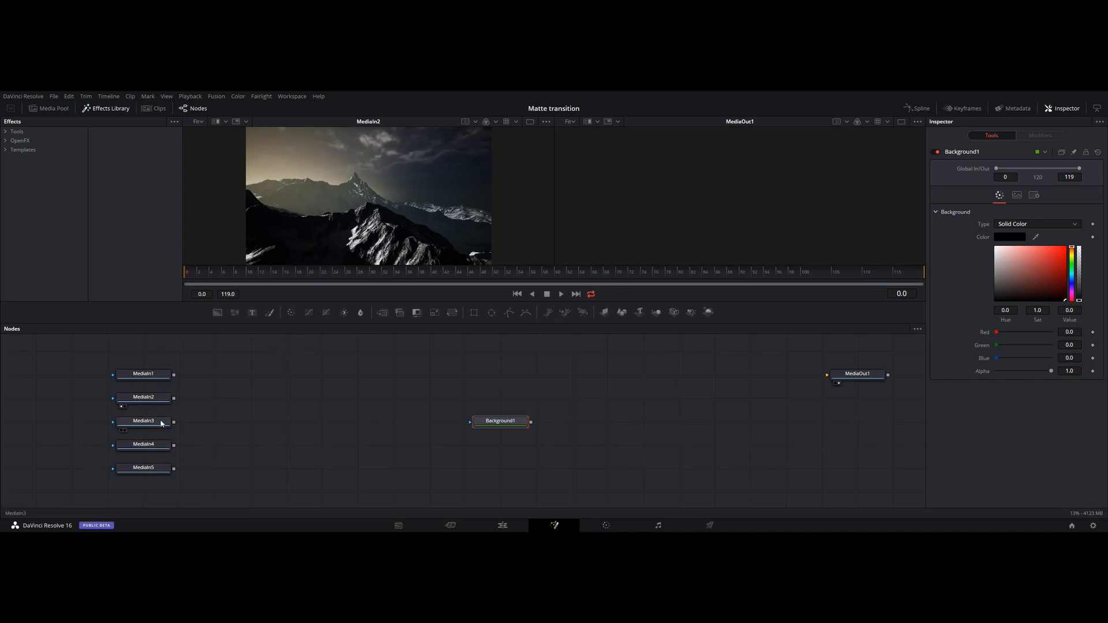
# Step: View the mattes MediaIn3, MediaIn4 and MediaIn5 in the first viewer at frame 11
pyautogui.press('1')
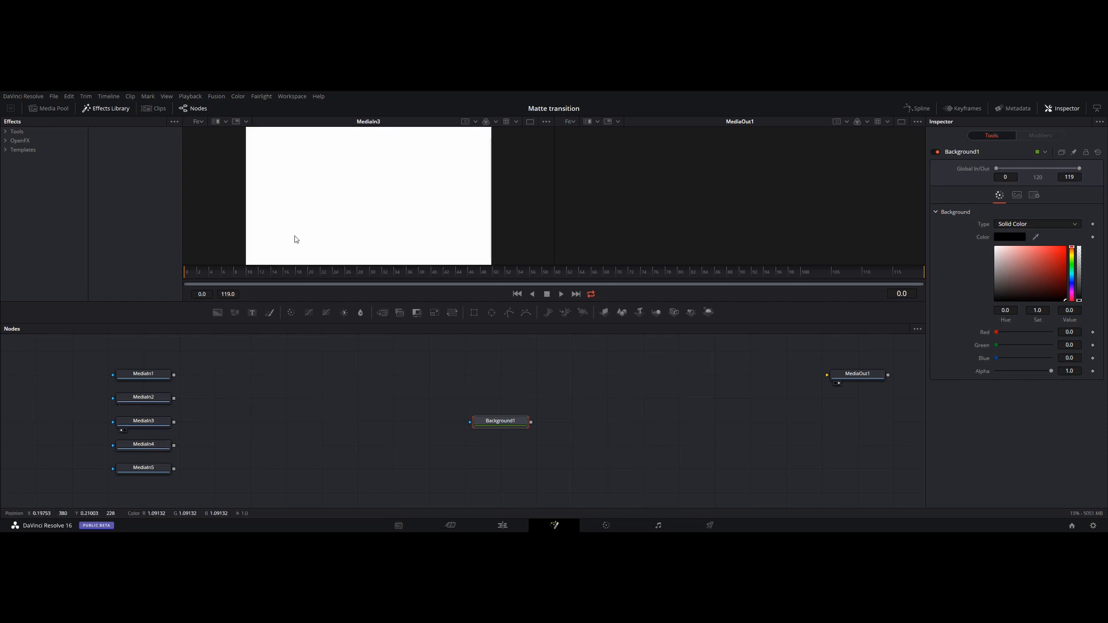
pyautogui.moveTo(219, 272); pyautogui.dragTo(250, 272)
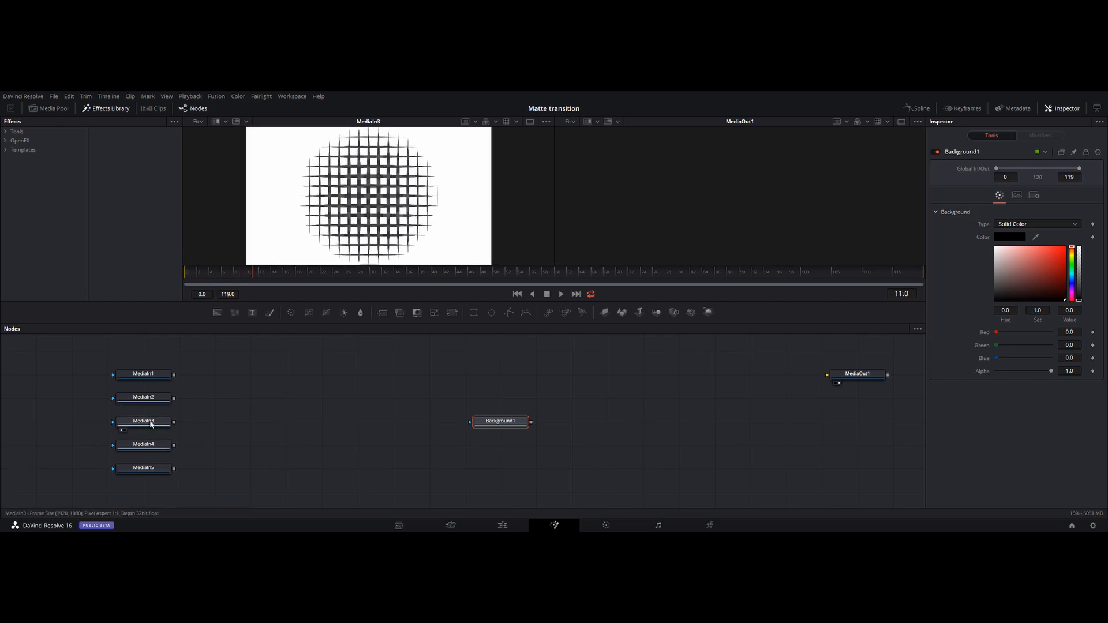
pyautogui.press('1')
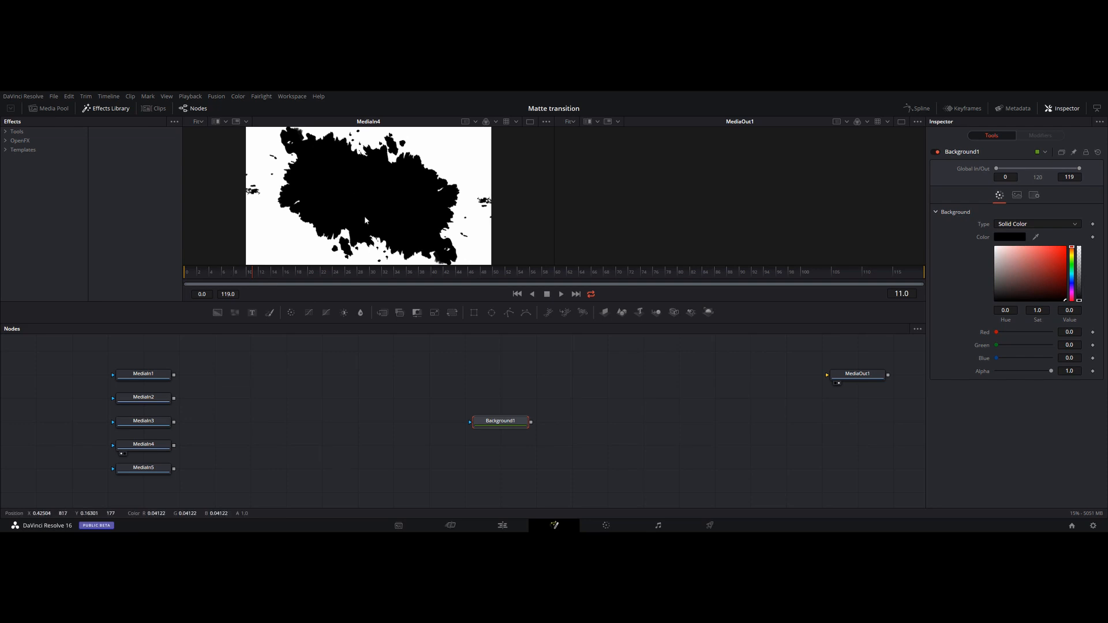
pyautogui.press('1')
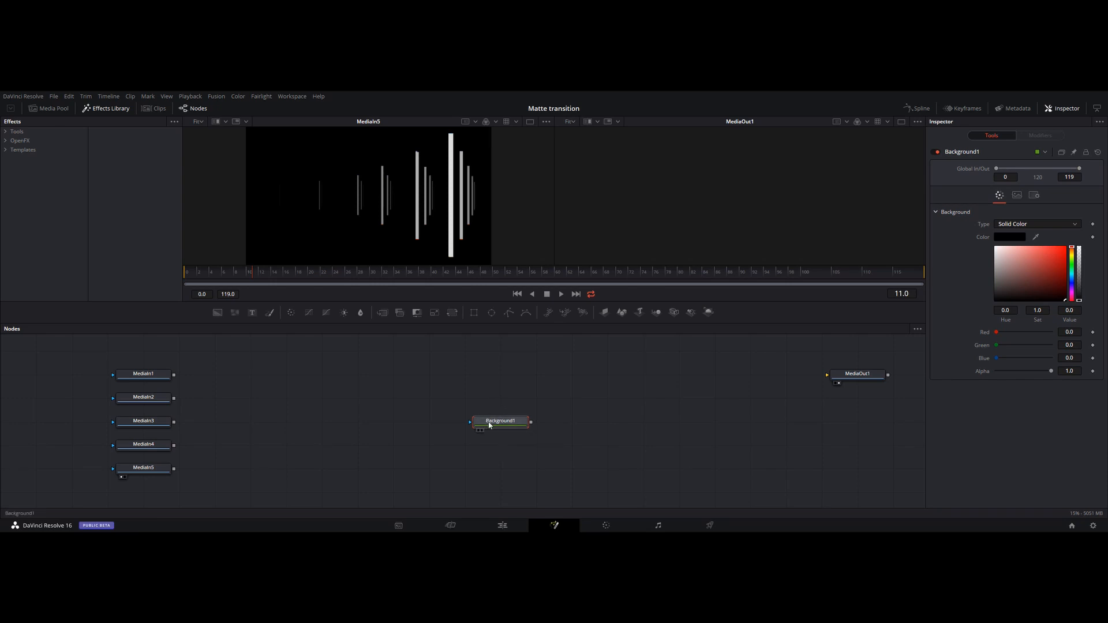
# Step: Set Background1's type to Gradient while showing it in the second viewer, and shift the node toward MediaOut1
pyautogui.moveTo(498, 430); pyautogui.dragTo(669, 169)
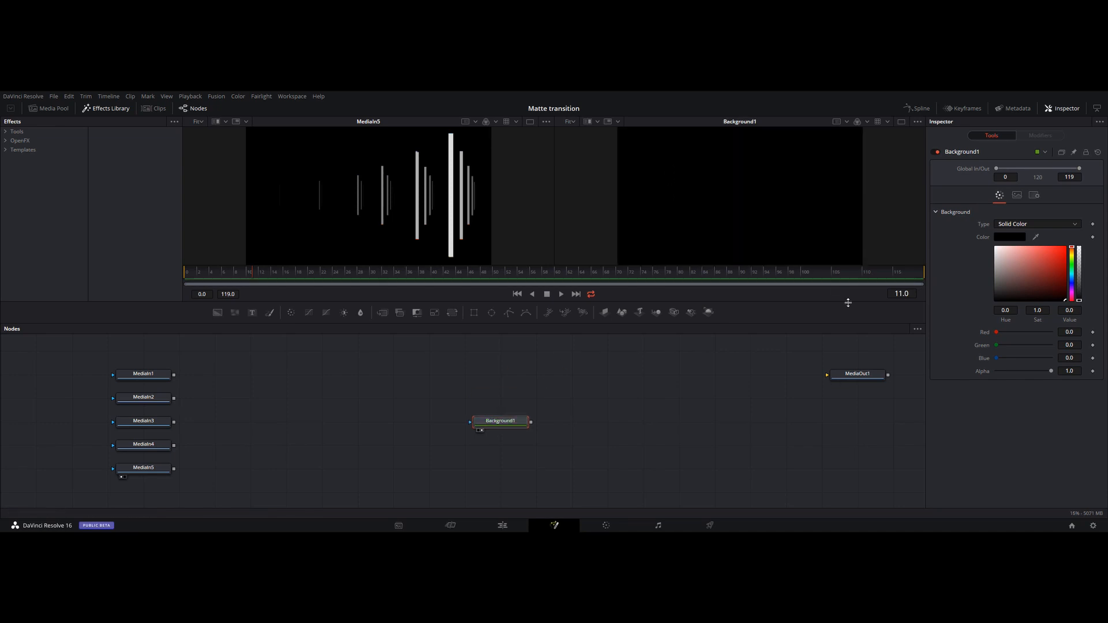
pyautogui.click(1019, 224)
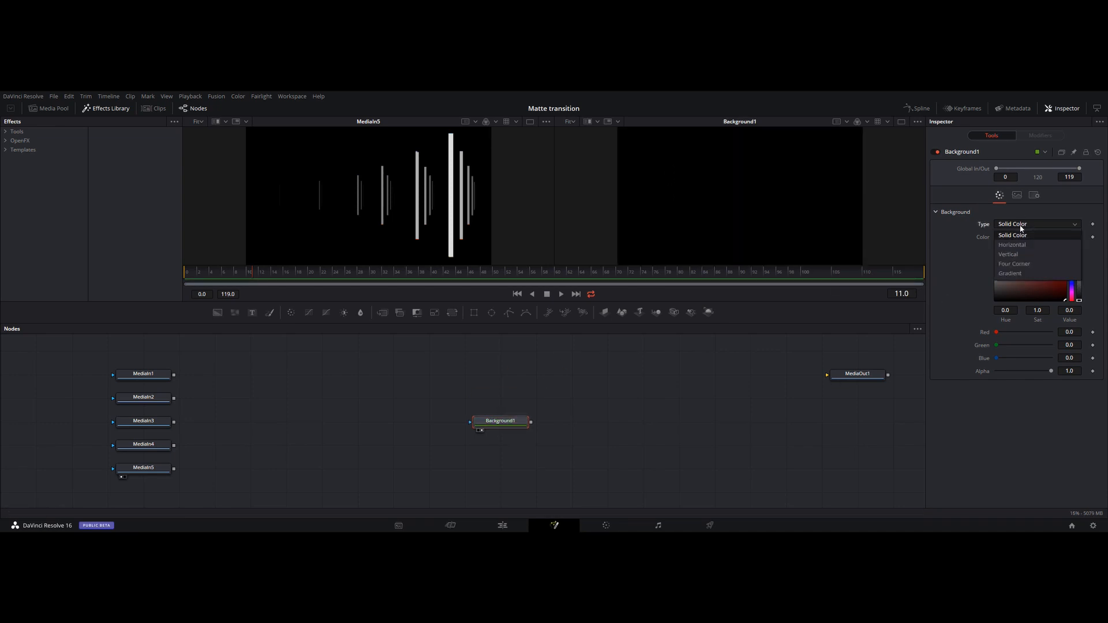
pyautogui.click(1027, 275)
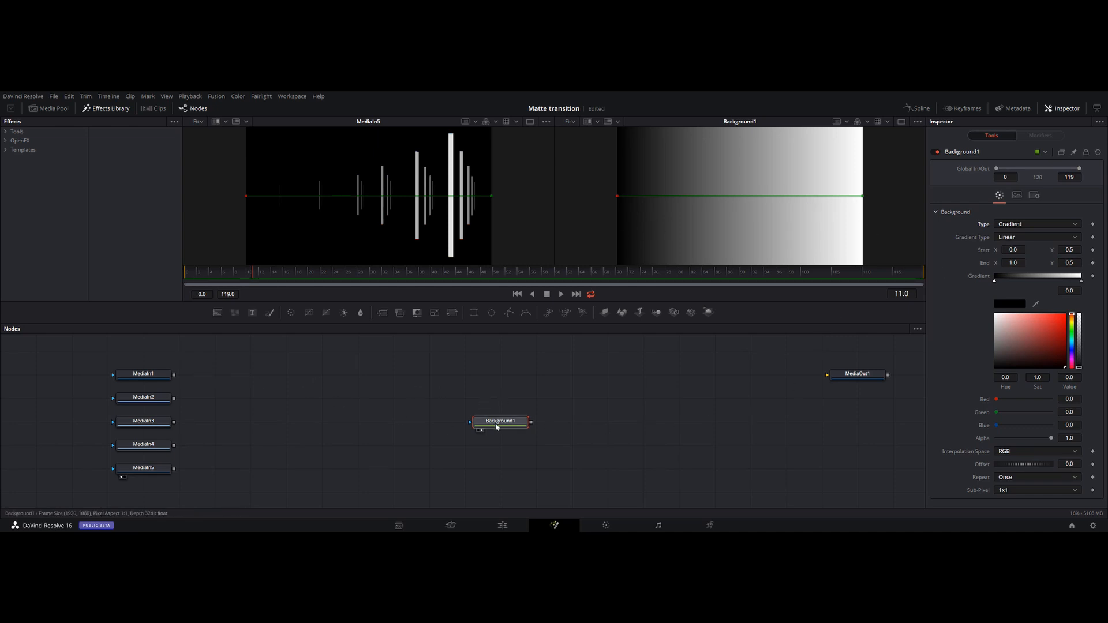
pyautogui.moveTo(501, 424); pyautogui.dragTo(572, 424)
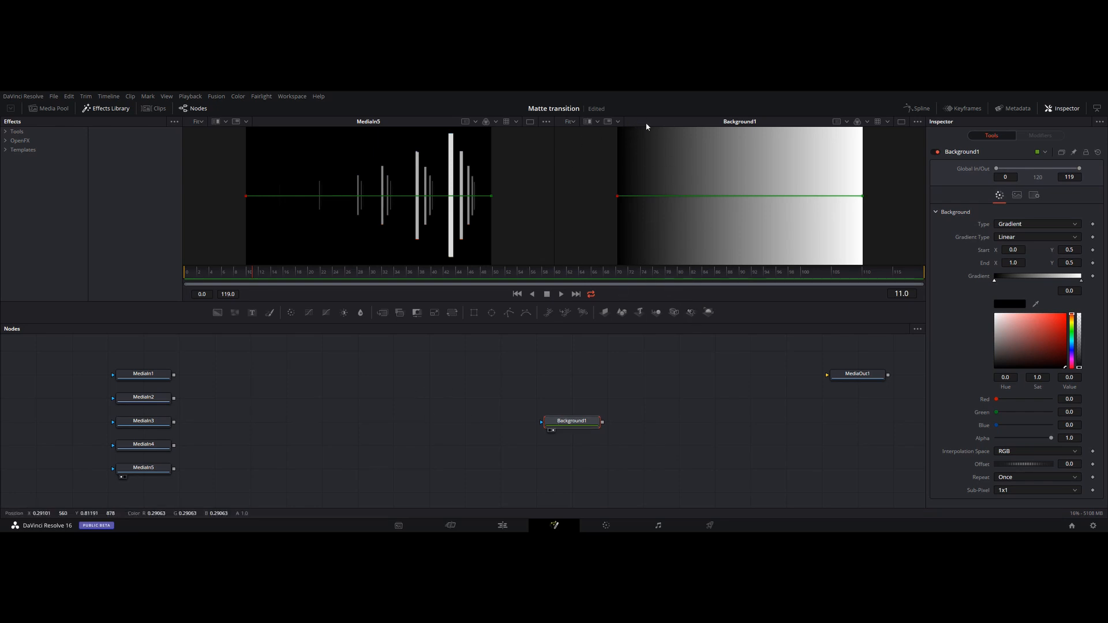
pyautogui.moveTo(561, 431)
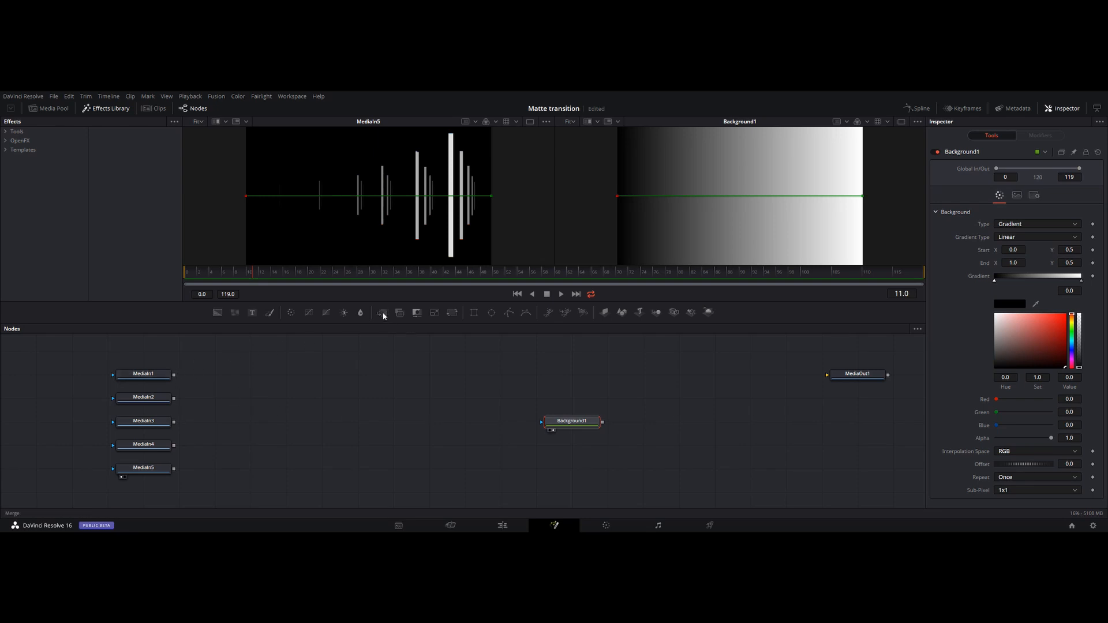
# Step: Add an unconnected Merge node between MediaIn1 and MediaOut1, removing the Blur node tried beside it
pyautogui.moveTo(383, 315); pyautogui.dragTo(273, 386)
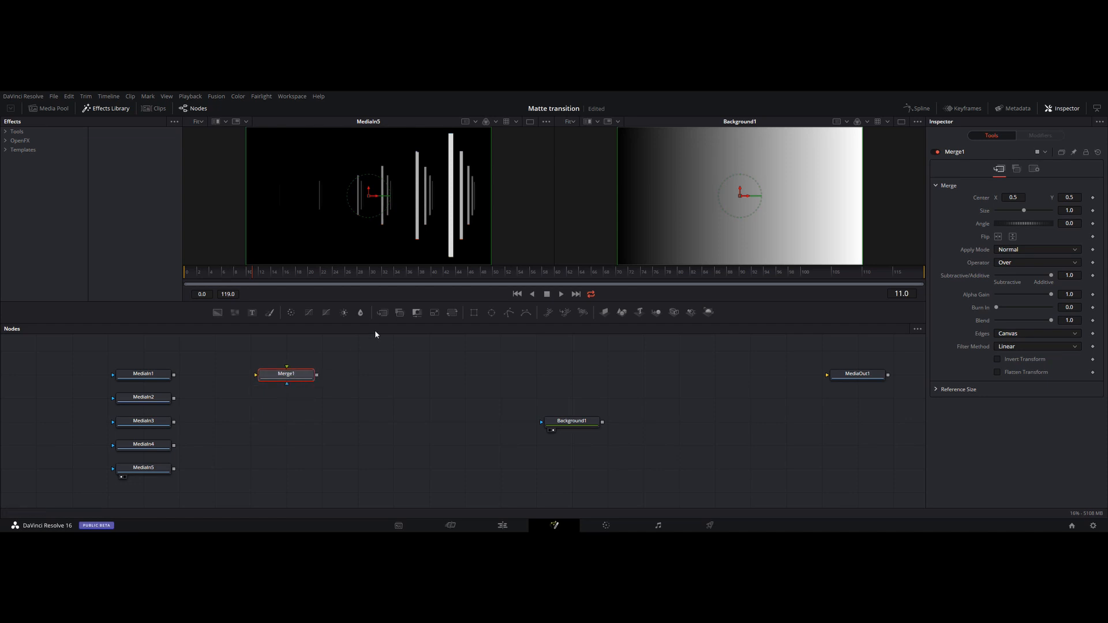
pyautogui.moveTo(360, 312); pyautogui.dragTo(383, 381)
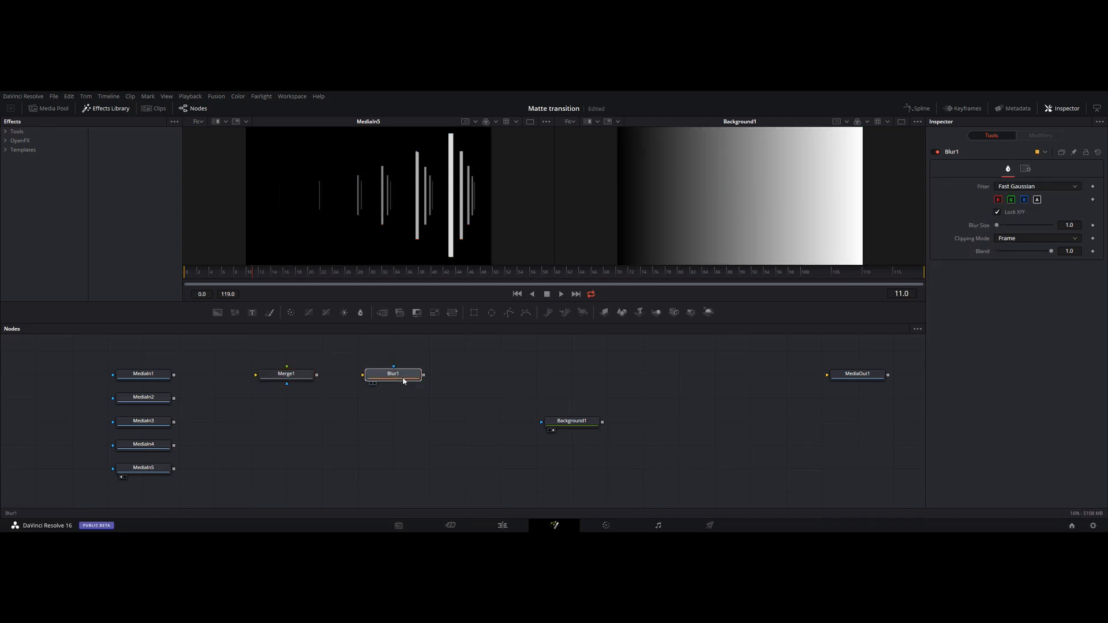
pyautogui.press('Delete')
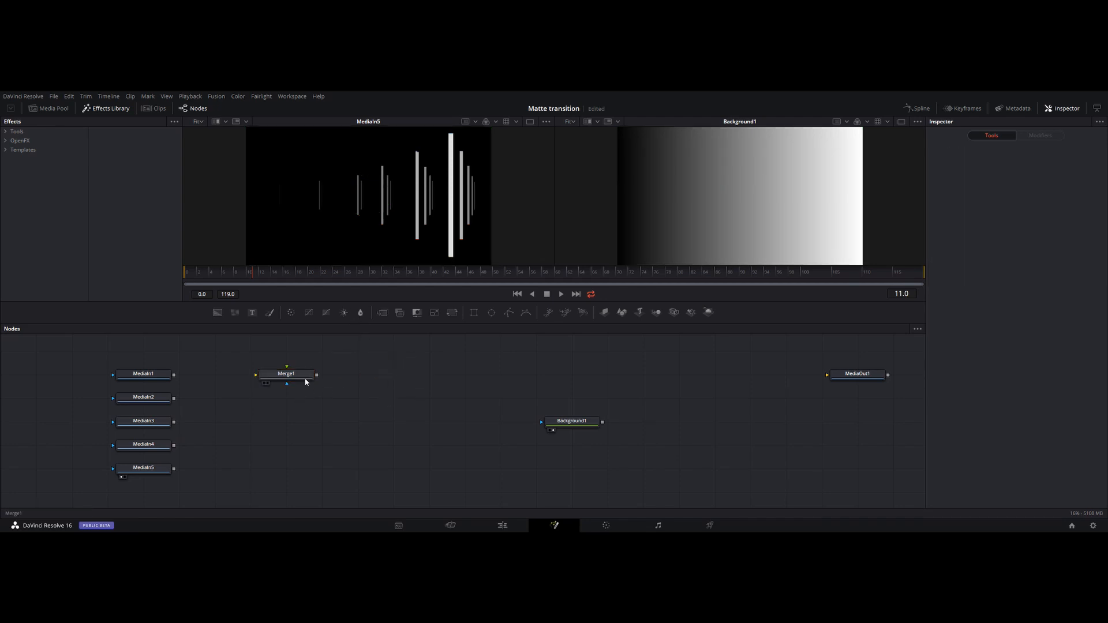
pyautogui.moveTo(260, 377); pyautogui.dragTo(332, 376)
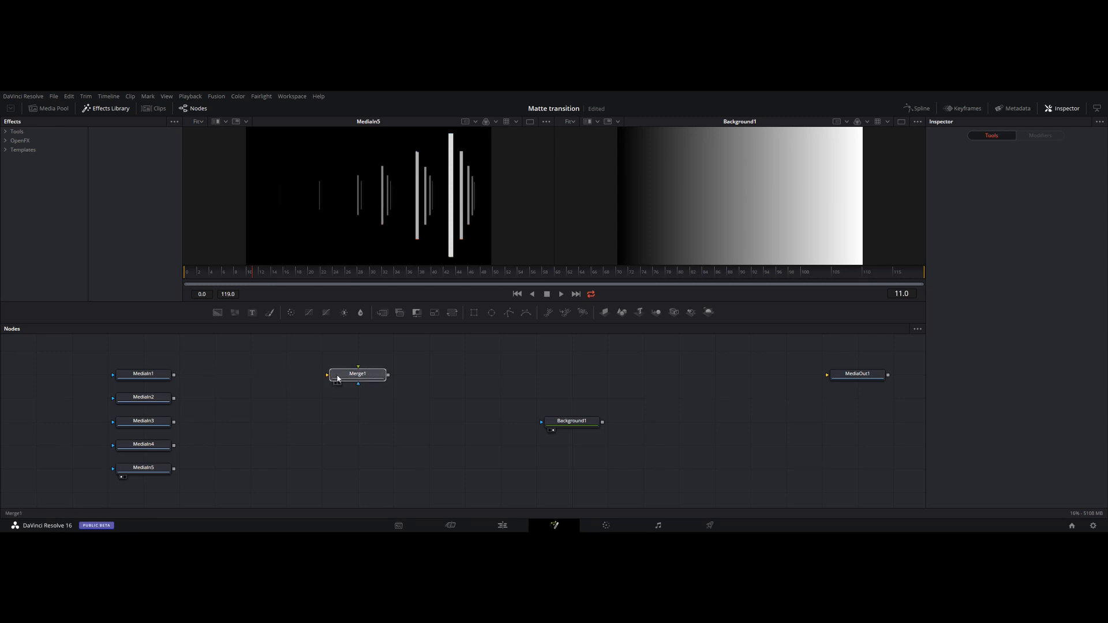
# Step: Show MediaIn1 in the first viewer and try connecting its output to Merge1's Background input
pyautogui.moveTo(171, 379); pyautogui.dragTo(364, 236)
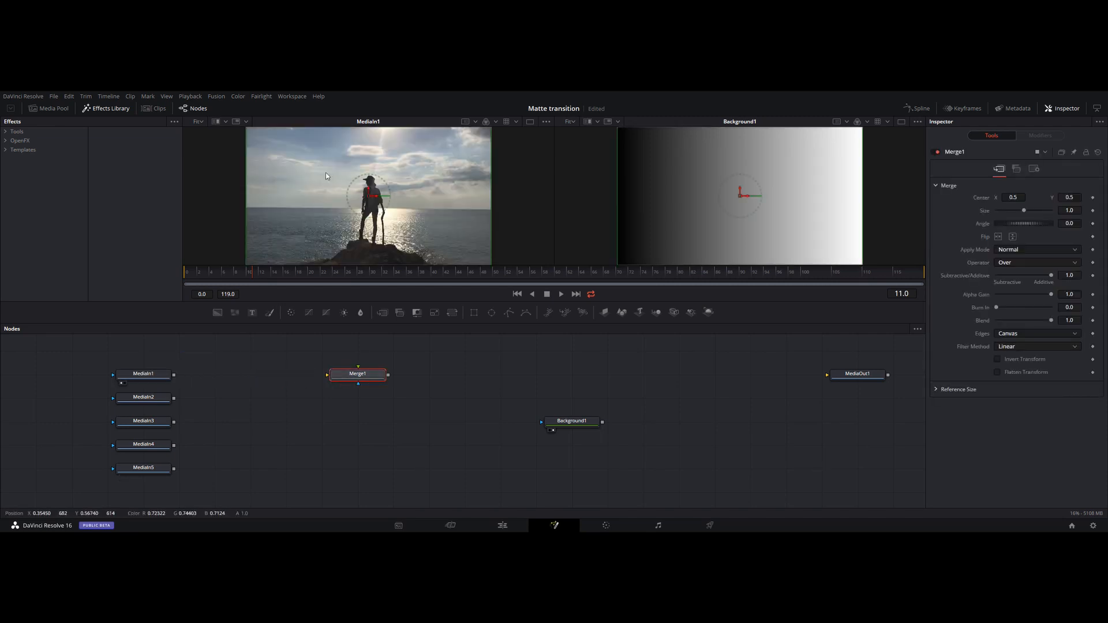
pyautogui.moveTo(174, 375); pyautogui.dragTo(358, 379)
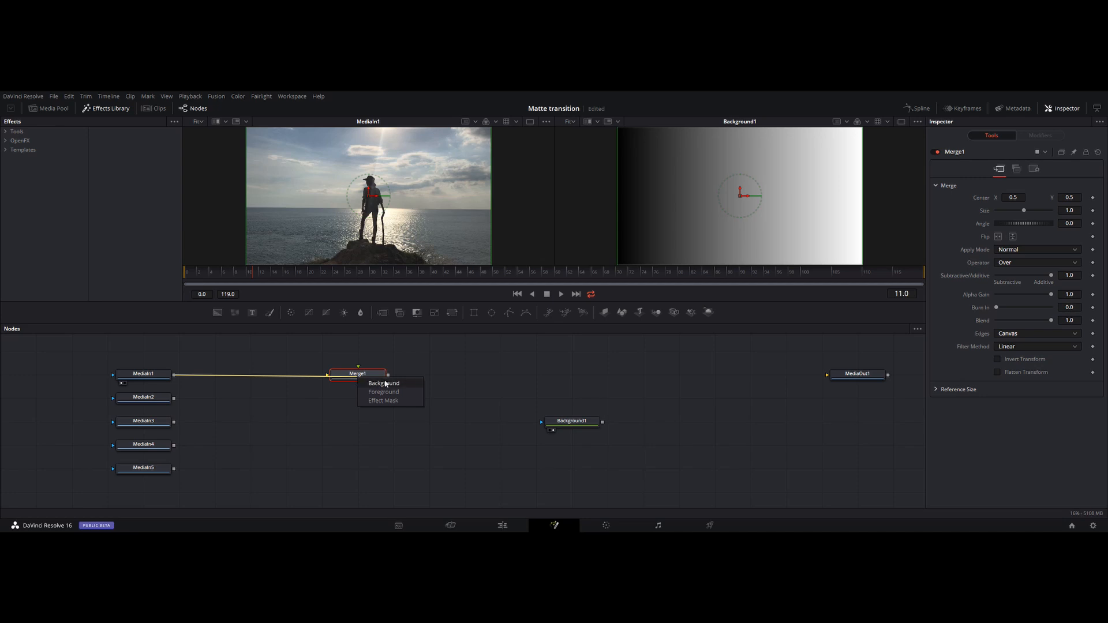
pyautogui.click(384, 383)
pyautogui.moveTo(324, 376); pyautogui.dragTo(351, 381)
pyautogui.click(319, 358)
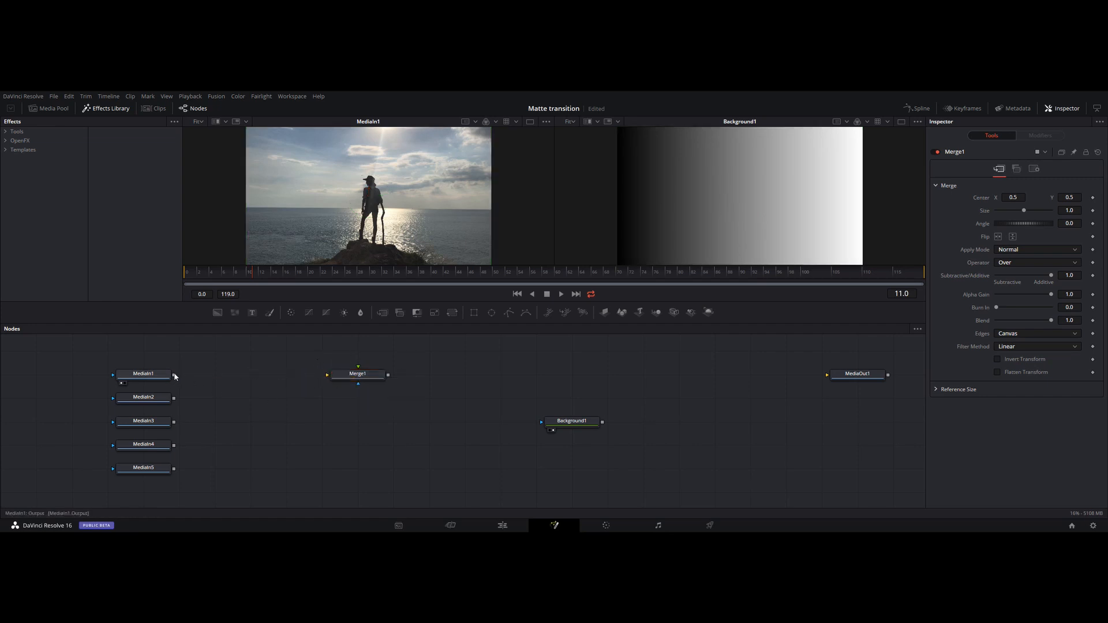
pyautogui.moveTo(174, 374); pyautogui.dragTo(339, 362)
pyautogui.moveTo(174, 375); pyautogui.dragTo(242, 384)
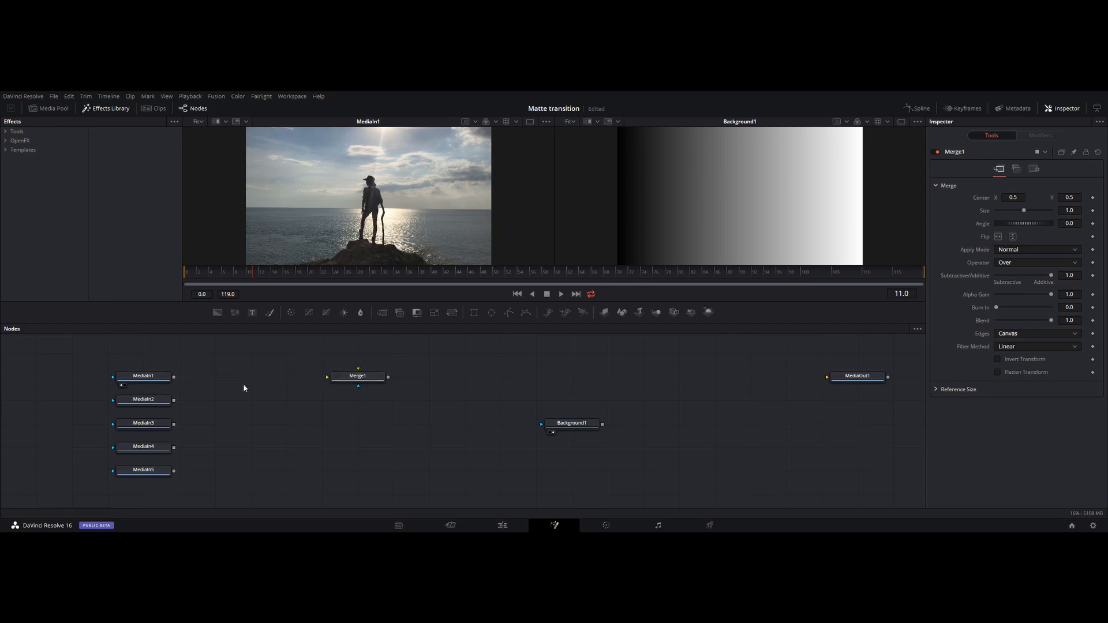
# Step: Merge MediaIn1 as foreground over MediaIn2 in a new Merge node, replacing the unconnected Merge1
pyautogui.moveTo(174, 378); pyautogui.dragTo(175, 402)
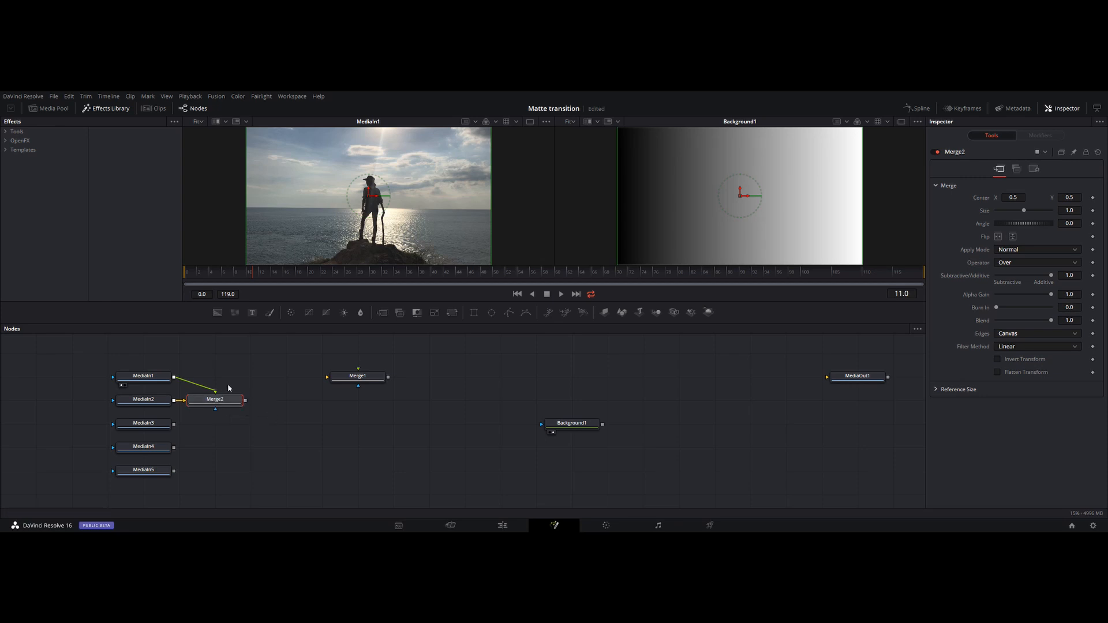
pyautogui.moveTo(354, 361); pyautogui.dragTo(366, 403)
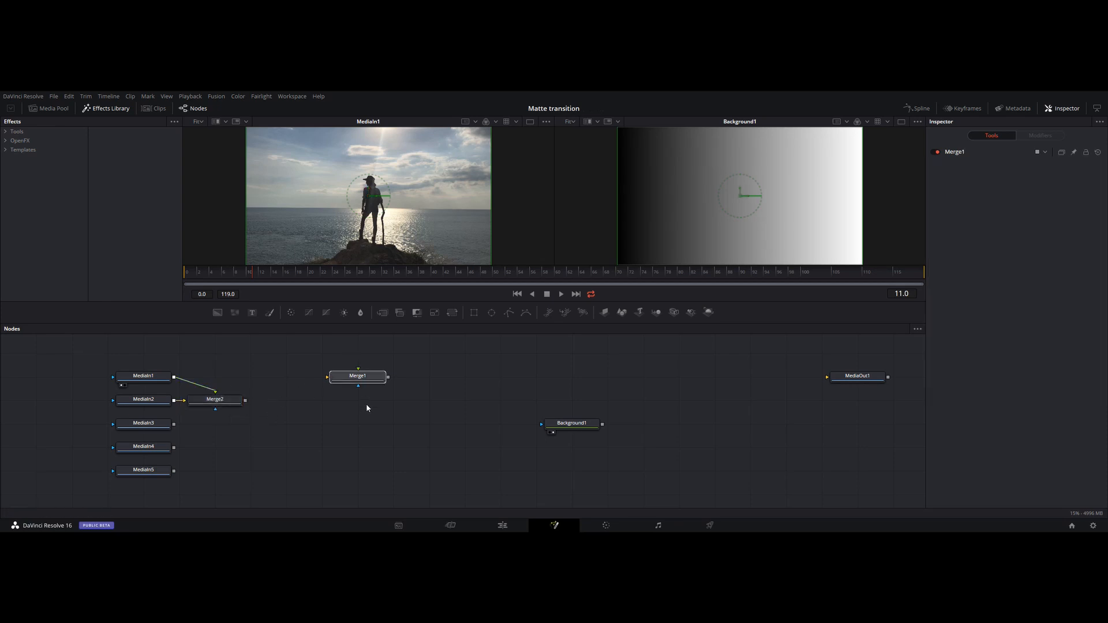
pyautogui.press('Delete')
pyautogui.moveTo(228, 397); pyautogui.dragTo(356, 399)
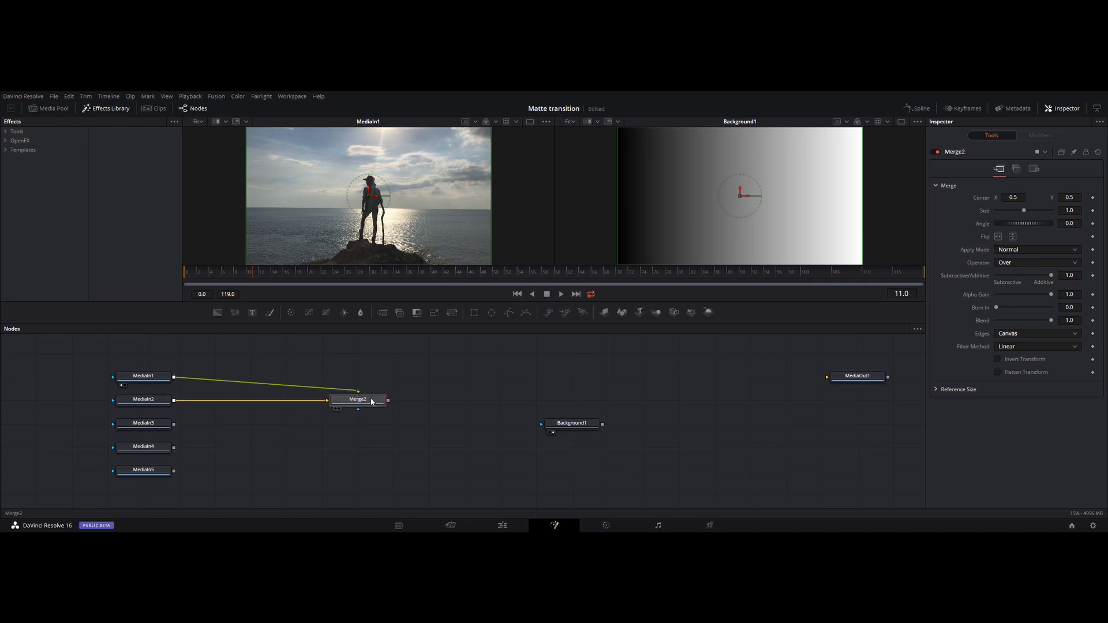
# Step: Connect Background1 to Merge2's effect mask input and show only the gradient's Red channel in the second viewer
pyautogui.moveTo(579, 427); pyautogui.dragTo(360, 409)
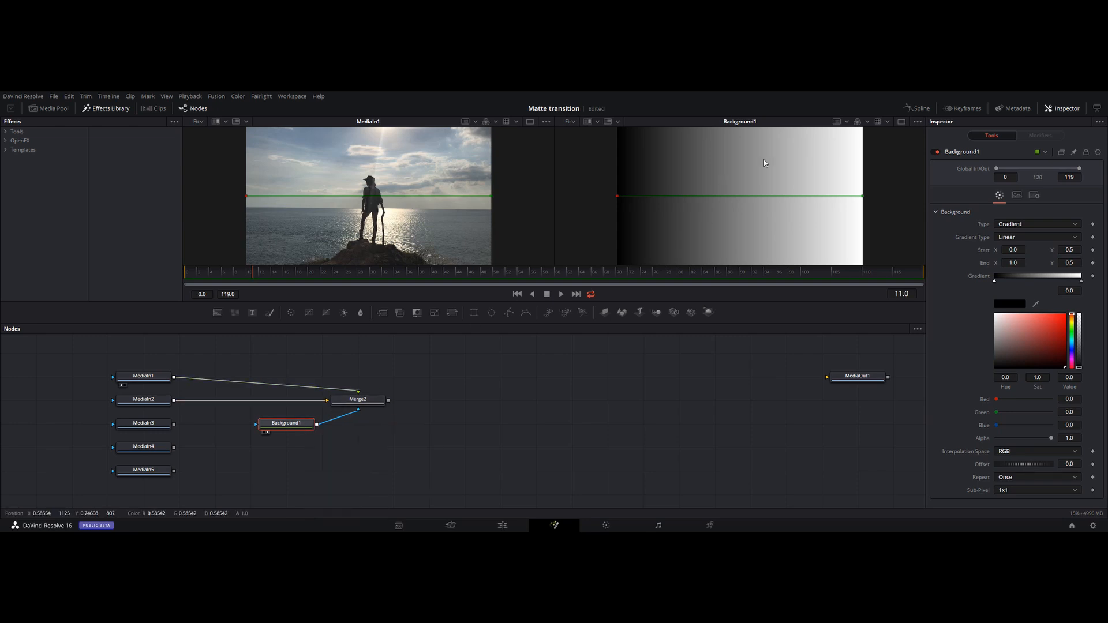
pyautogui.click(857, 122)
pyautogui.click(857, 123)
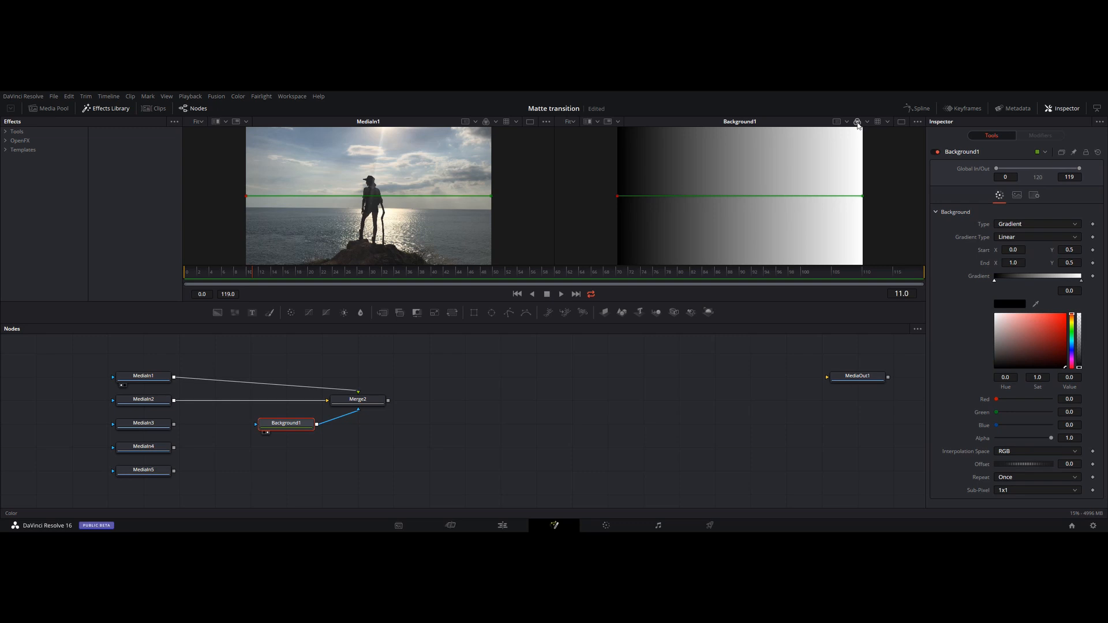
pyautogui.click(867, 121)
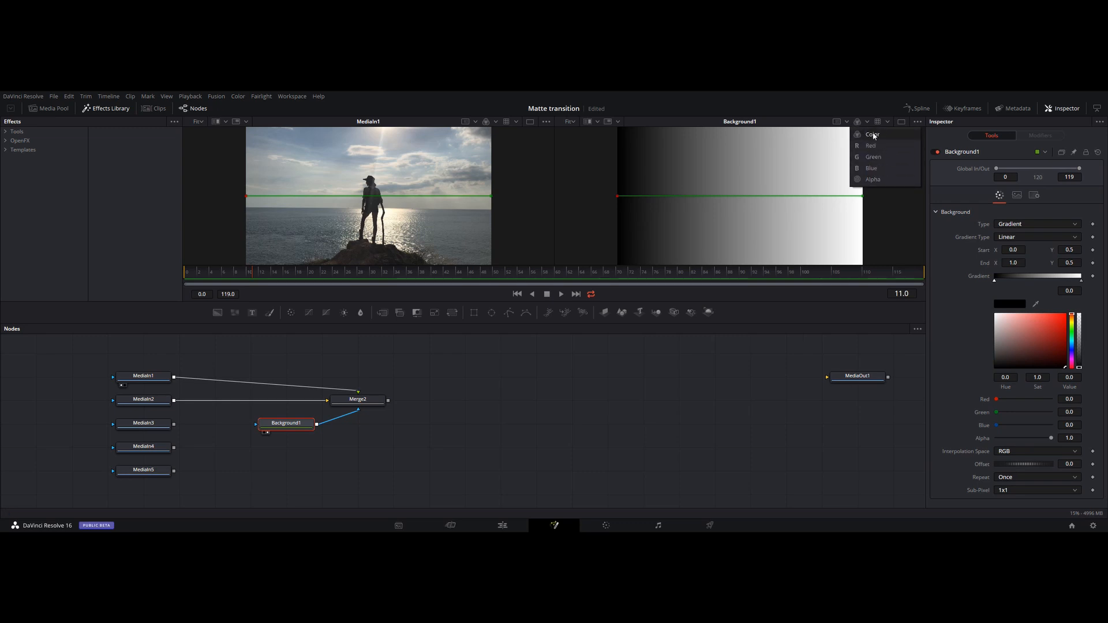
pyautogui.click(870, 145)
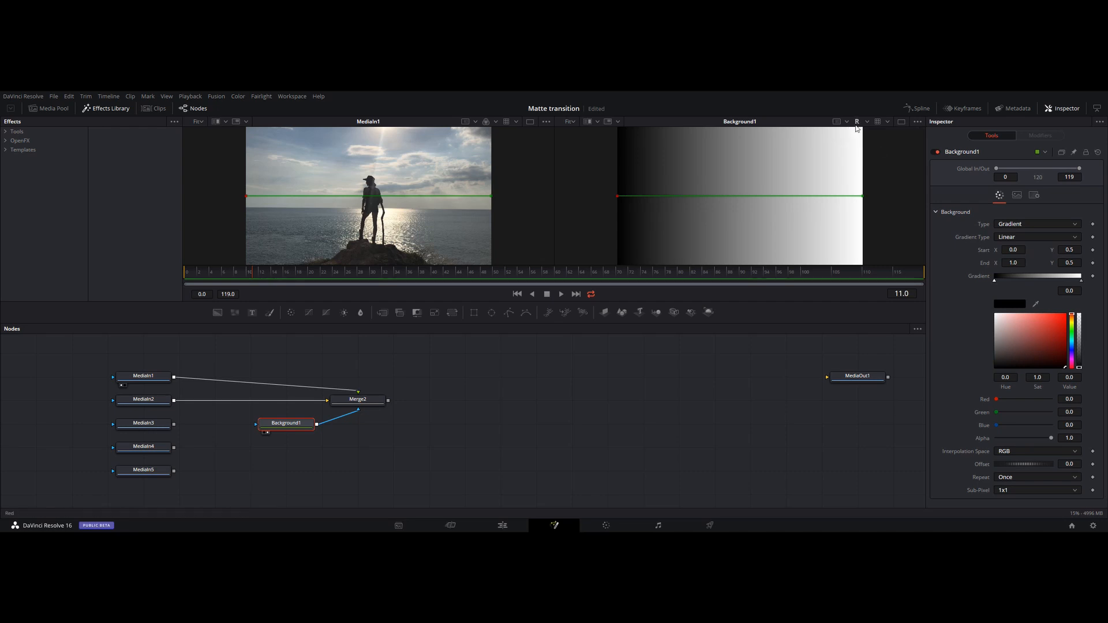
# Step: Examine the gradient's full colour, red, green, blue and alpha channels in the second viewer, finishing on full colour
pyautogui.click(866, 123)
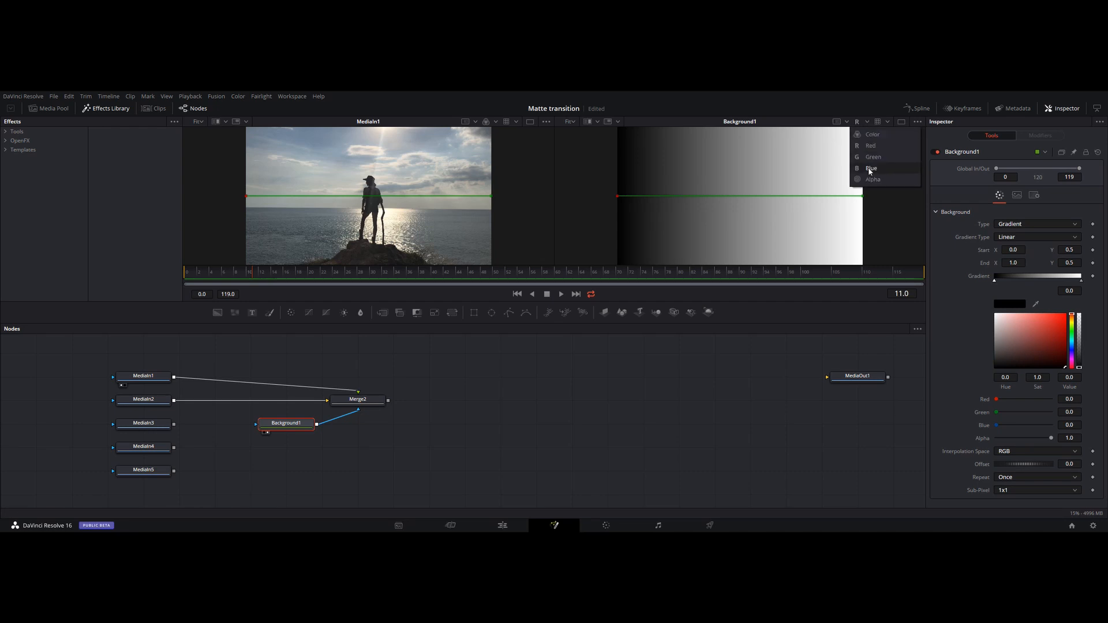
pyautogui.click(869, 135)
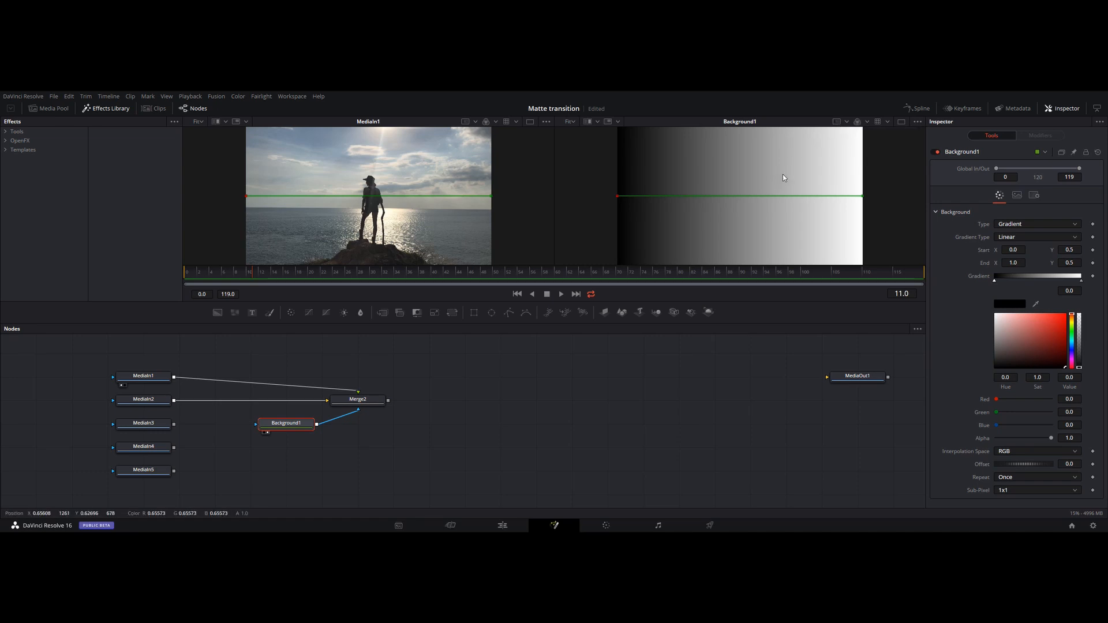
pyautogui.press('r')
pyautogui.press('g')
pyautogui.press('b')
pyautogui.press('a')
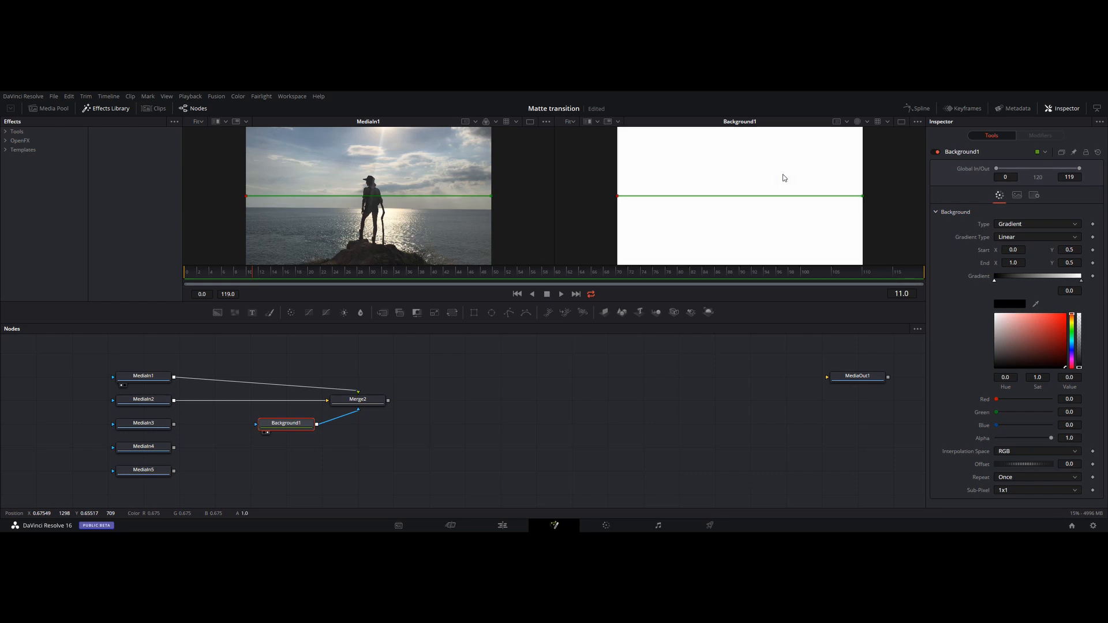
pyautogui.press('c')
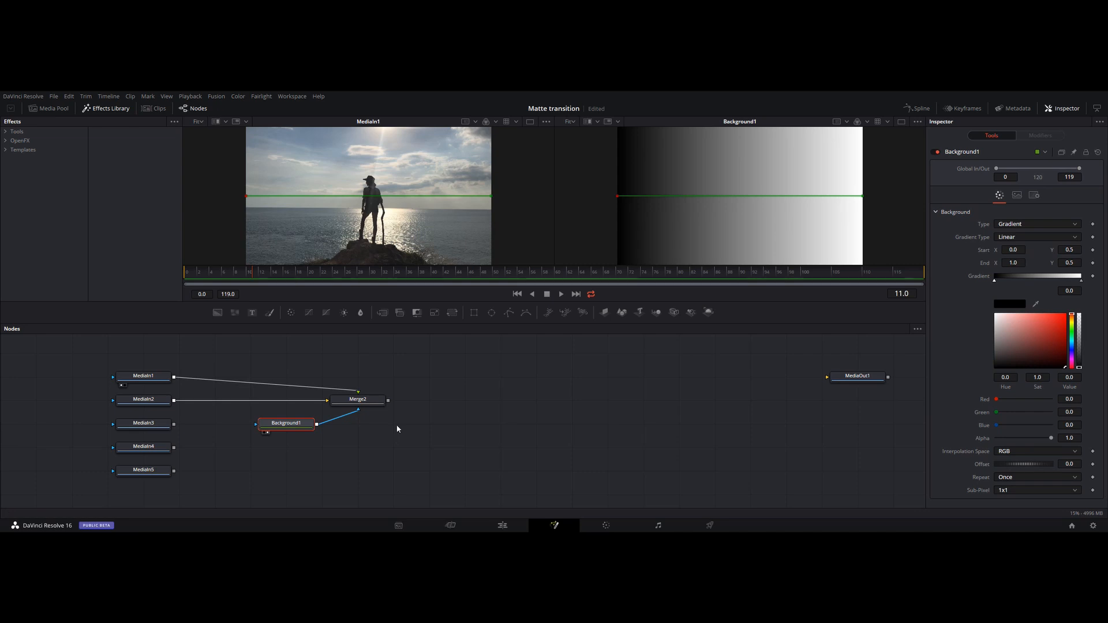
# Step: Set Merge2's effect mask channel to Luminance and show Merge2 in the first viewer
pyautogui.click(363, 402)
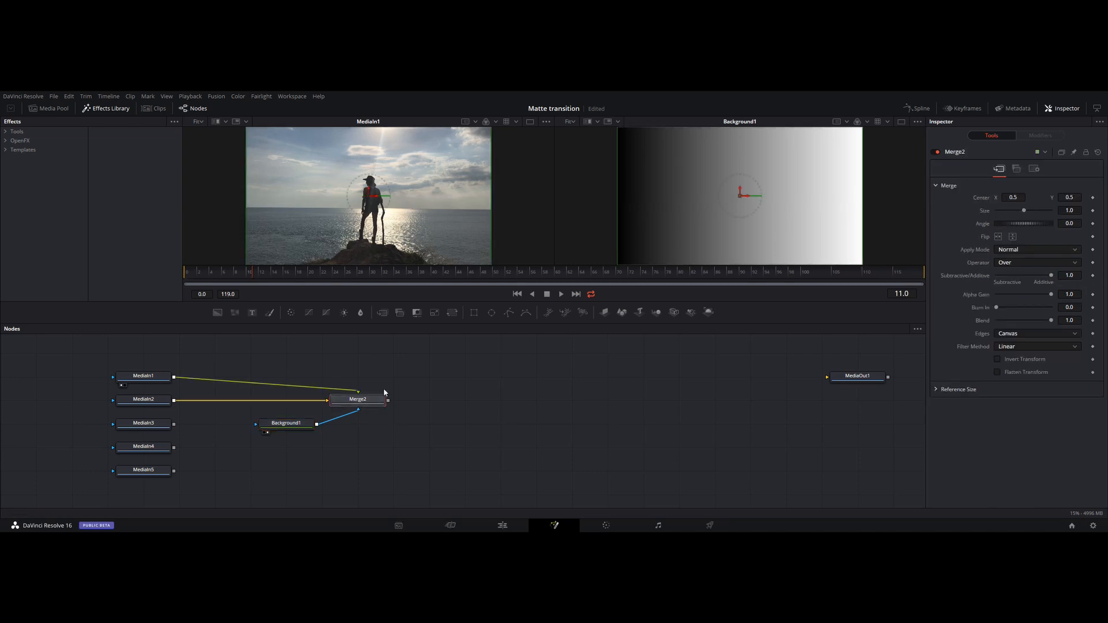
pyautogui.click(1035, 169)
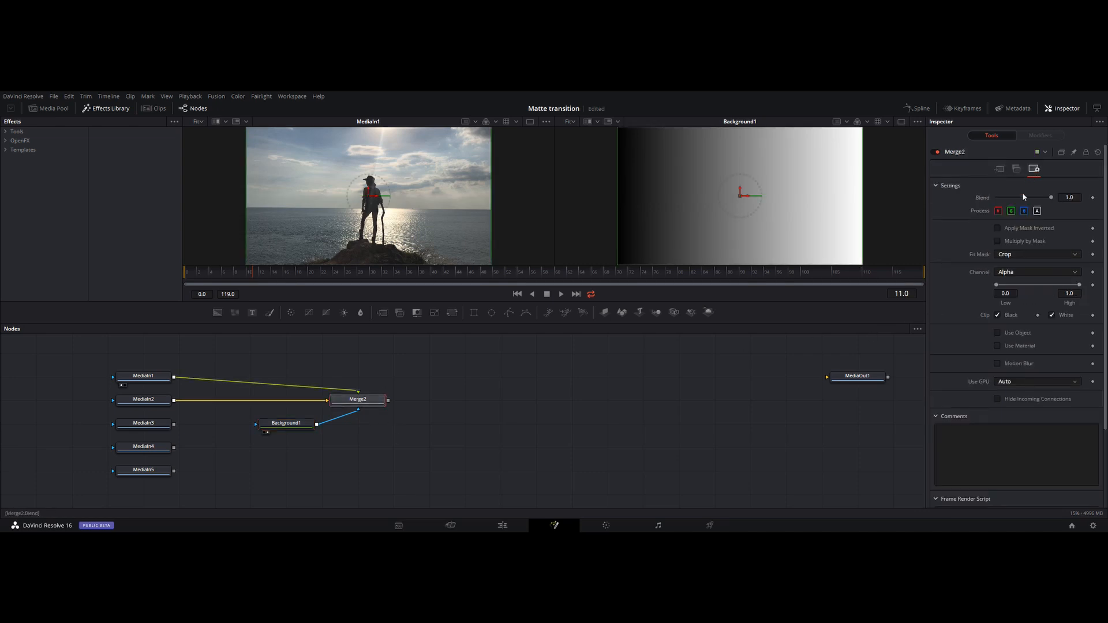
pyautogui.click(1058, 274)
pyautogui.click(1028, 333)
pyautogui.press('1')
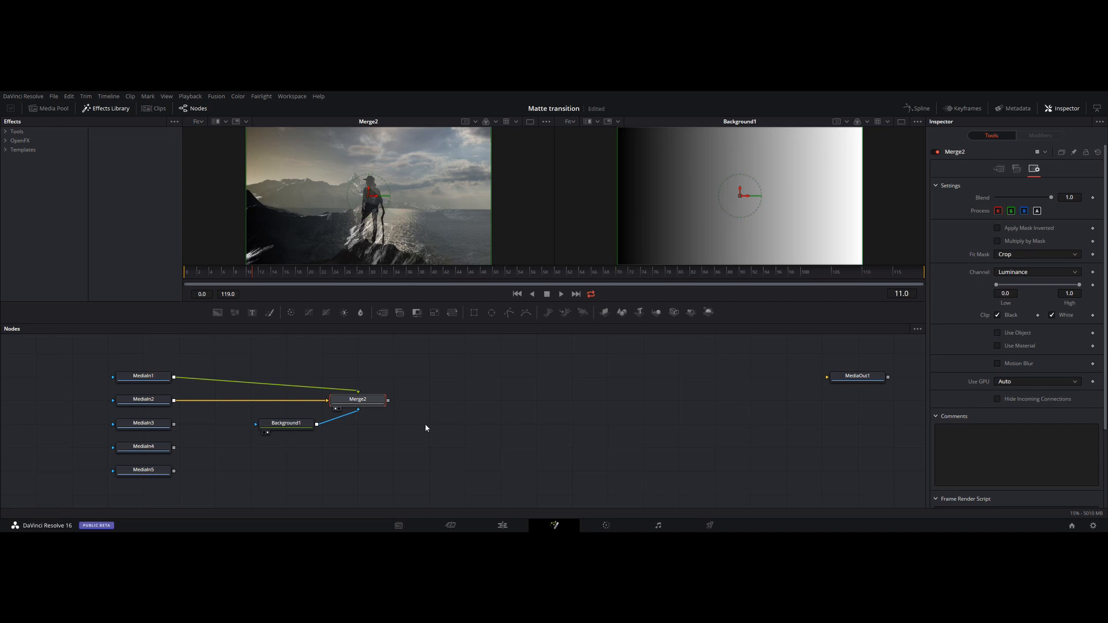
# Step: Route Background1 into Merge2's effect mask through a new Bitmap mask node with its channel set to Luminance
pyautogui.moveTo(359, 413)
pyautogui.mouseDown()
pyautogui.moveTo(371, 416)
pyautogui.moveTo(360, 426)
pyautogui.mouseUp()
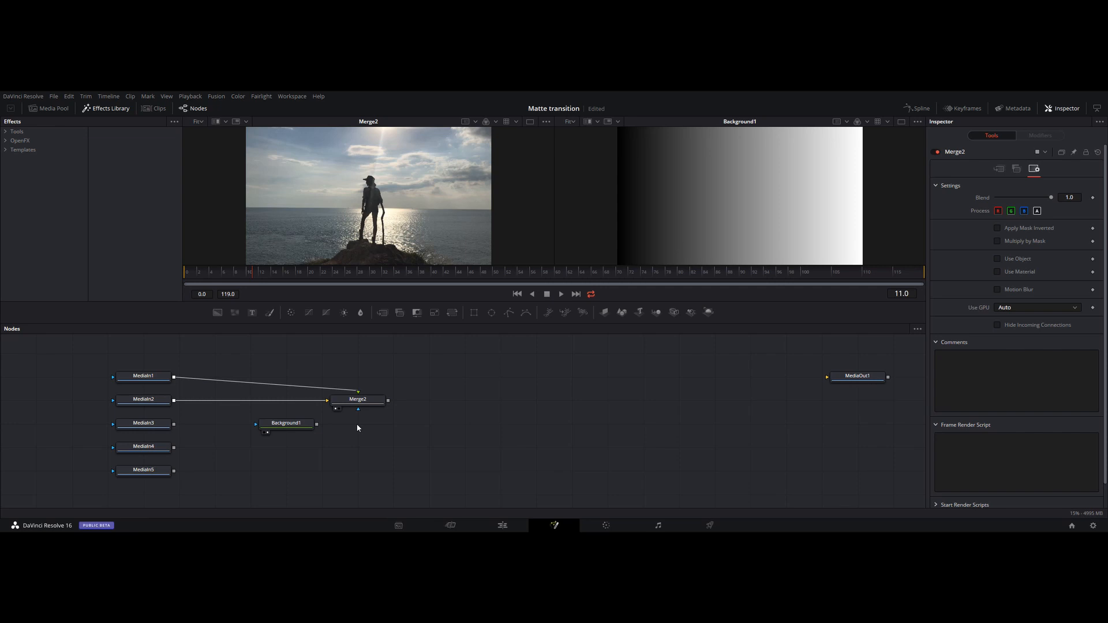
pyautogui.hotkey('shift', 'space')
pyautogui.write('bmp')
pyautogui.press('Return')
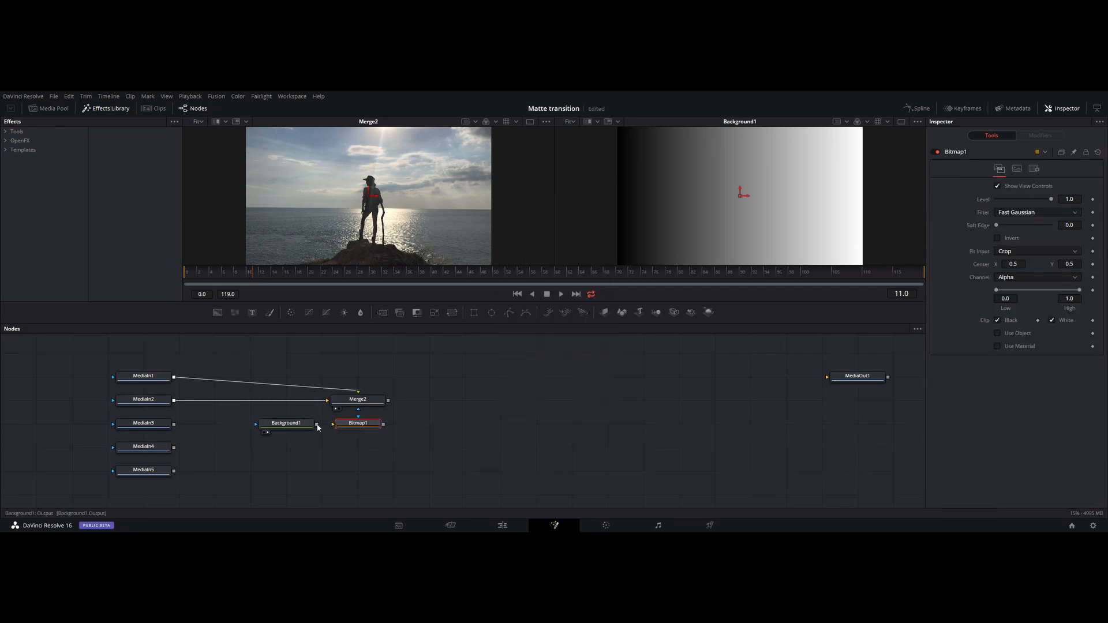
pyautogui.moveTo(317, 425); pyautogui.dragTo(353, 427)
pyautogui.moveTo(384, 425); pyautogui.dragTo(358, 411)
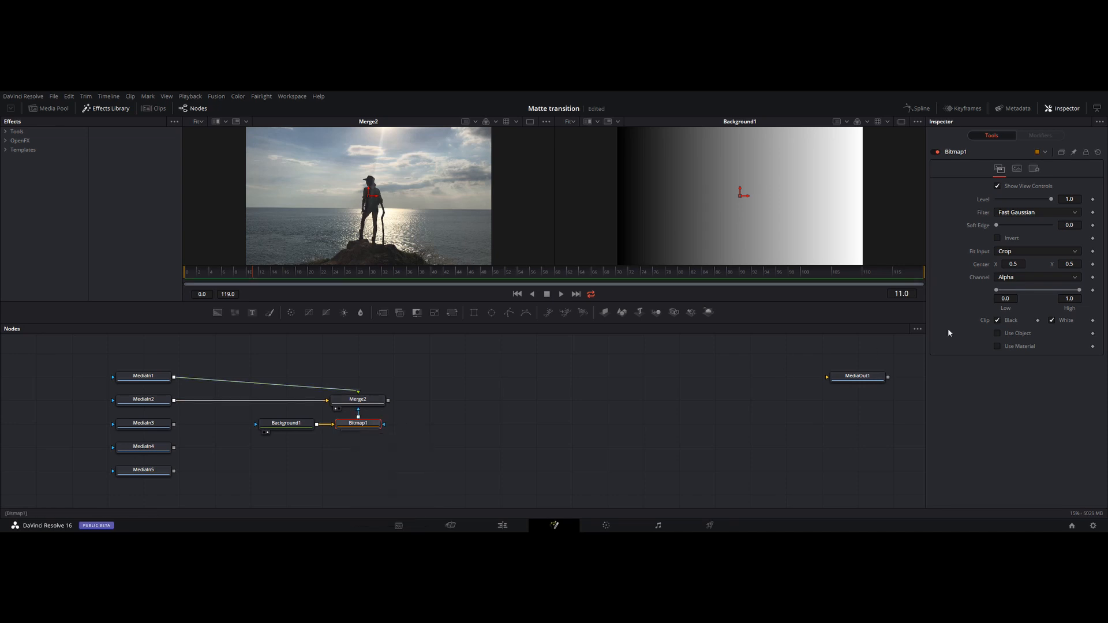
pyautogui.click(1019, 277)
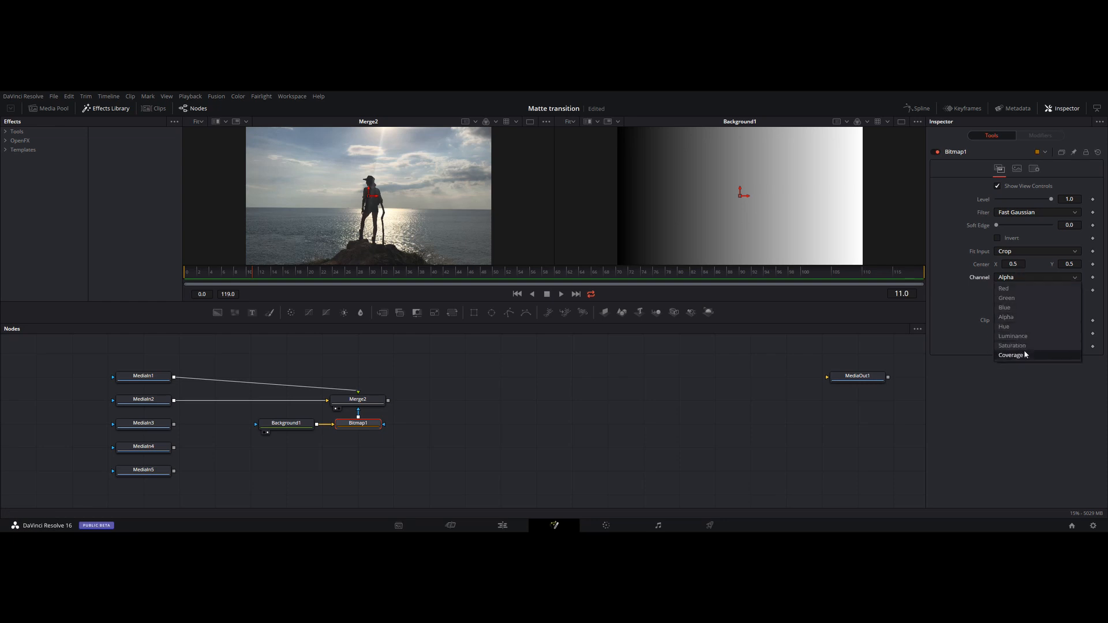
pyautogui.click(1014, 336)
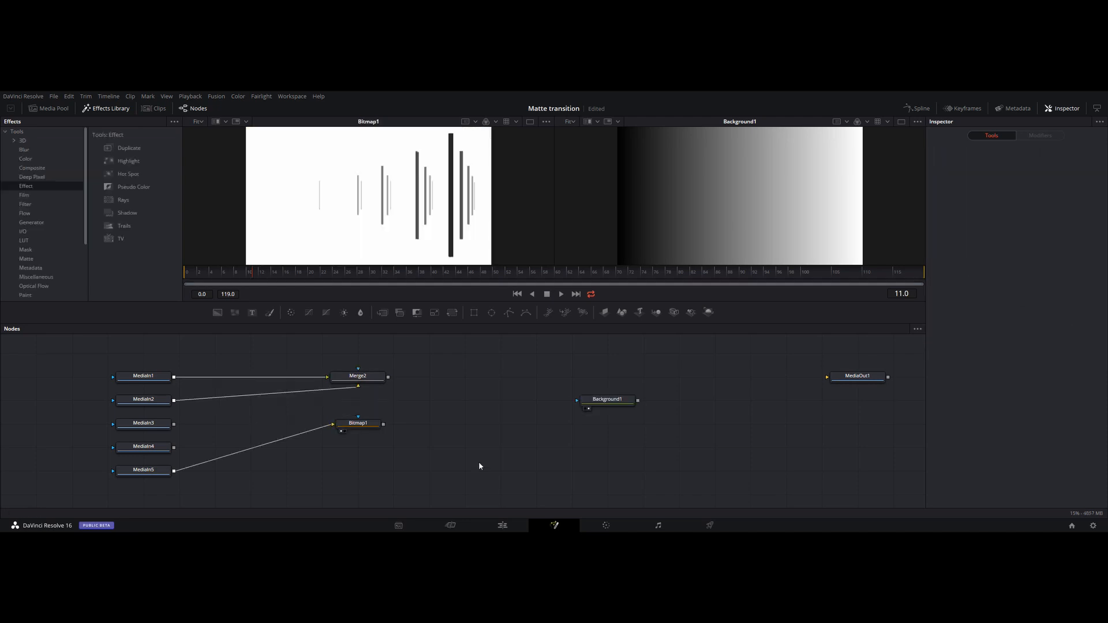
# Step: Add an Invert Color node fed by MediaIn5 and show it in the first viewer
pyautogui.hotkey('shift', 'space')
pyautogui.write('inv')
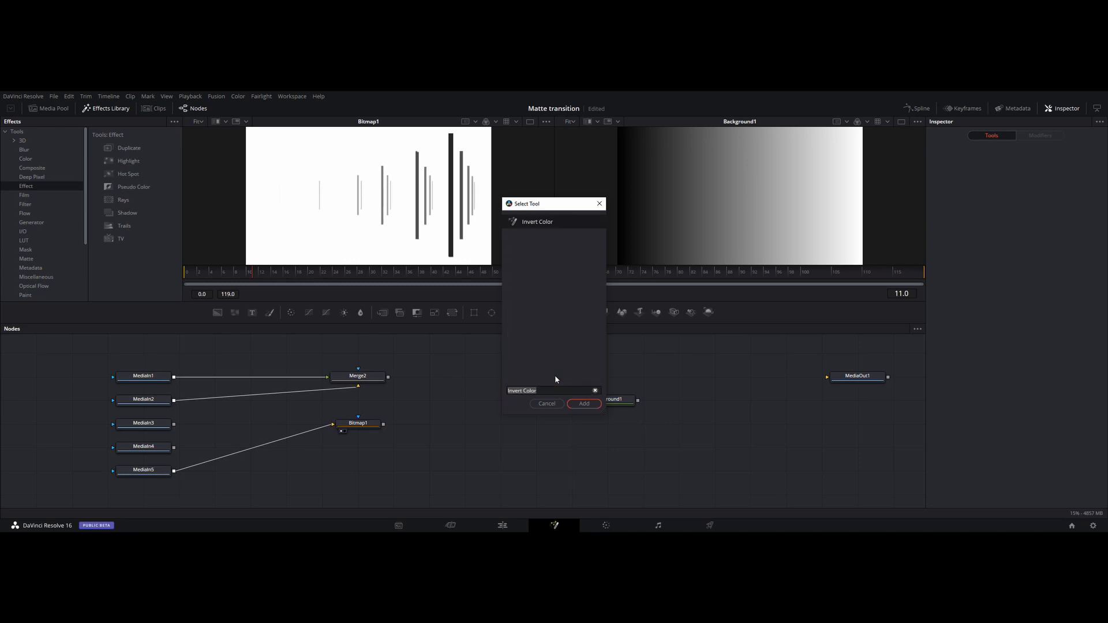
pyautogui.click(580, 404)
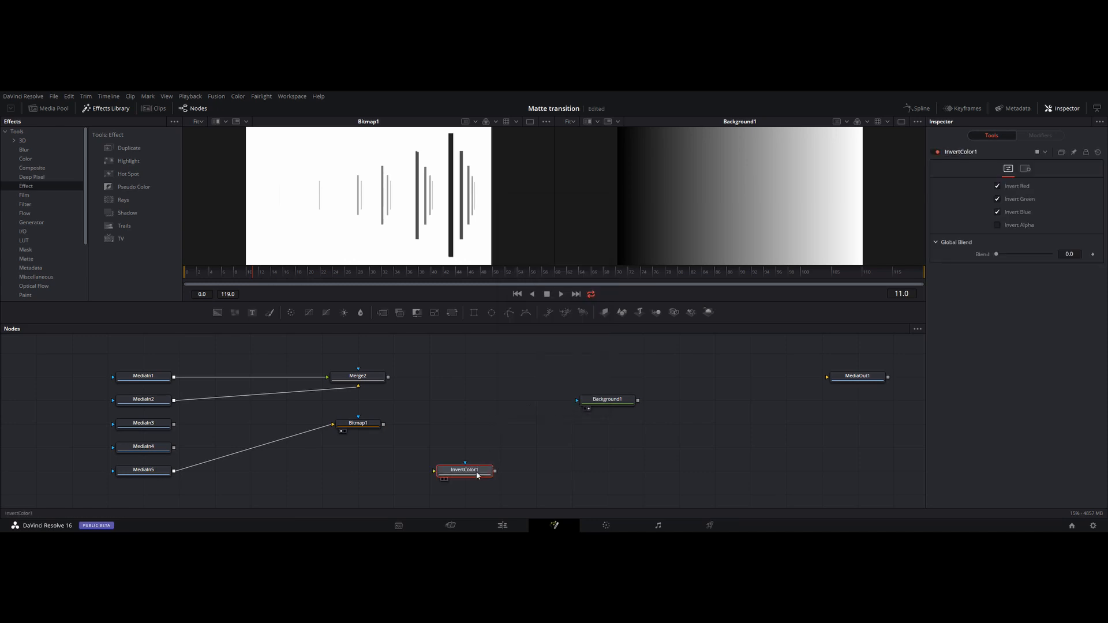
pyautogui.moveTo(479, 471); pyautogui.dragTo(477, 424)
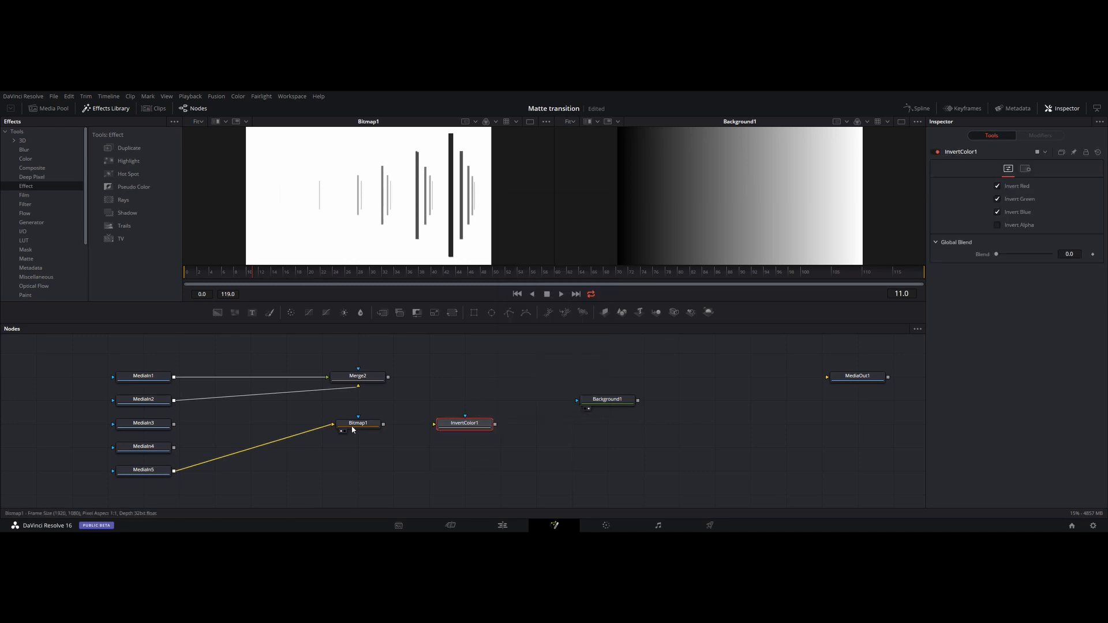
pyautogui.moveTo(175, 472); pyautogui.dragTo(488, 427)
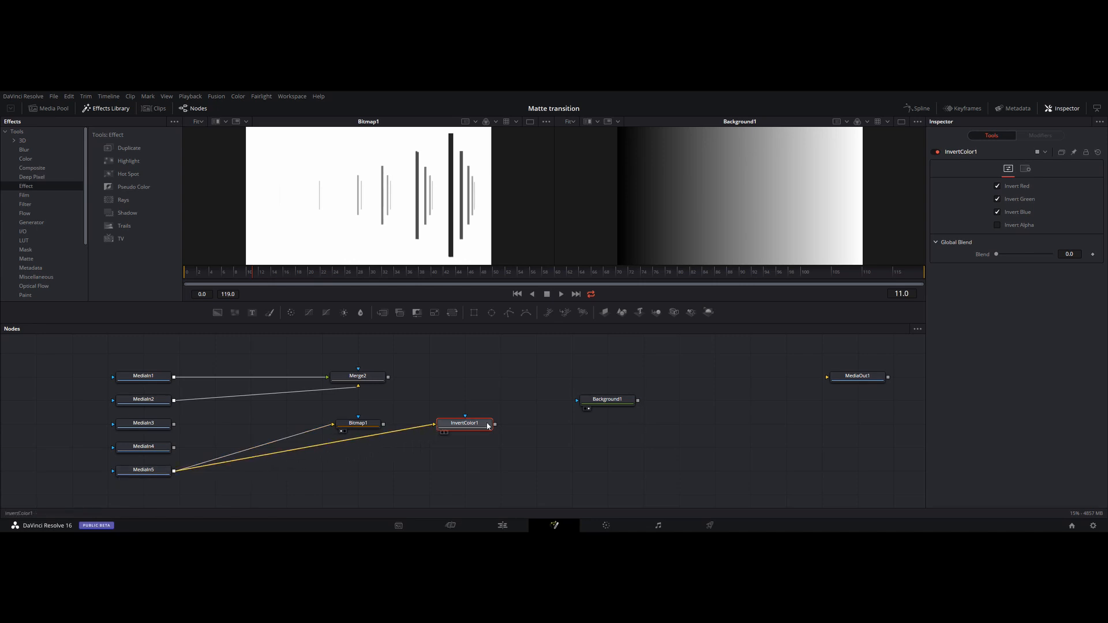
pyautogui.press('1')
# Step: Try the red, green and blue inversion toggles on InvertColor1 and delete the node
pyautogui.click(998, 186)
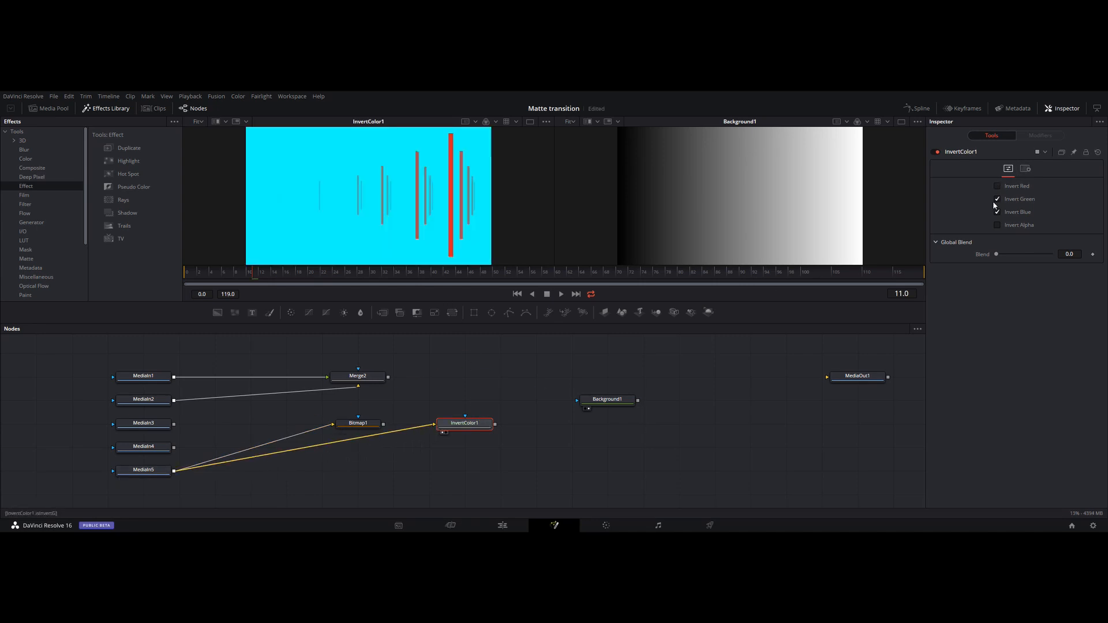
pyautogui.click(997, 199)
pyautogui.click(997, 211)
pyautogui.click(998, 199)
pyautogui.click(997, 186)
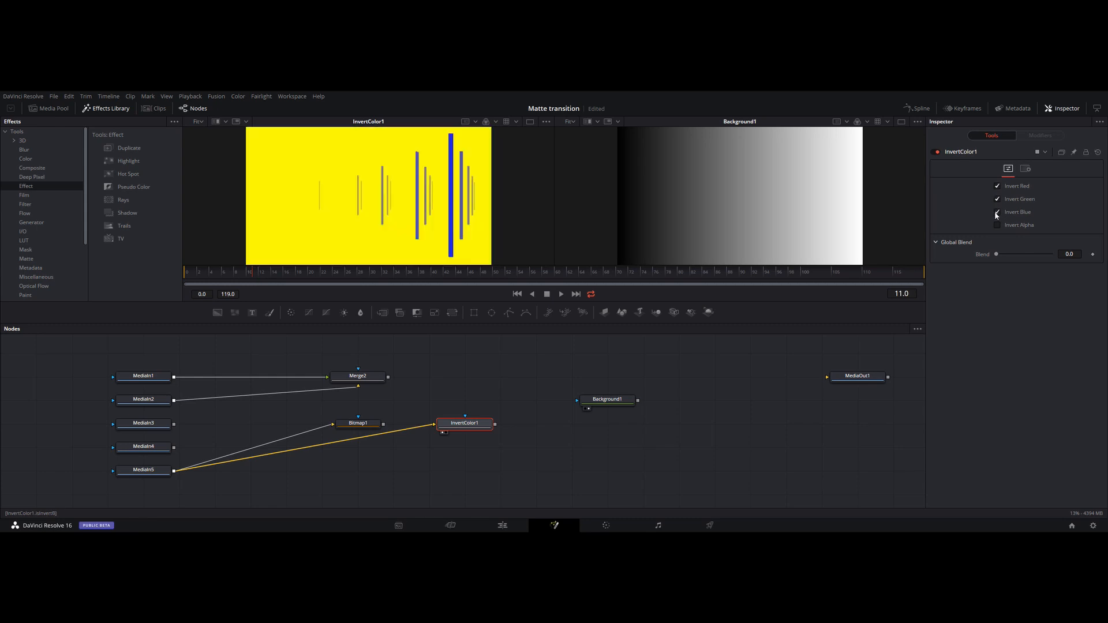
pyautogui.click(997, 212)
pyautogui.click(490, 452)
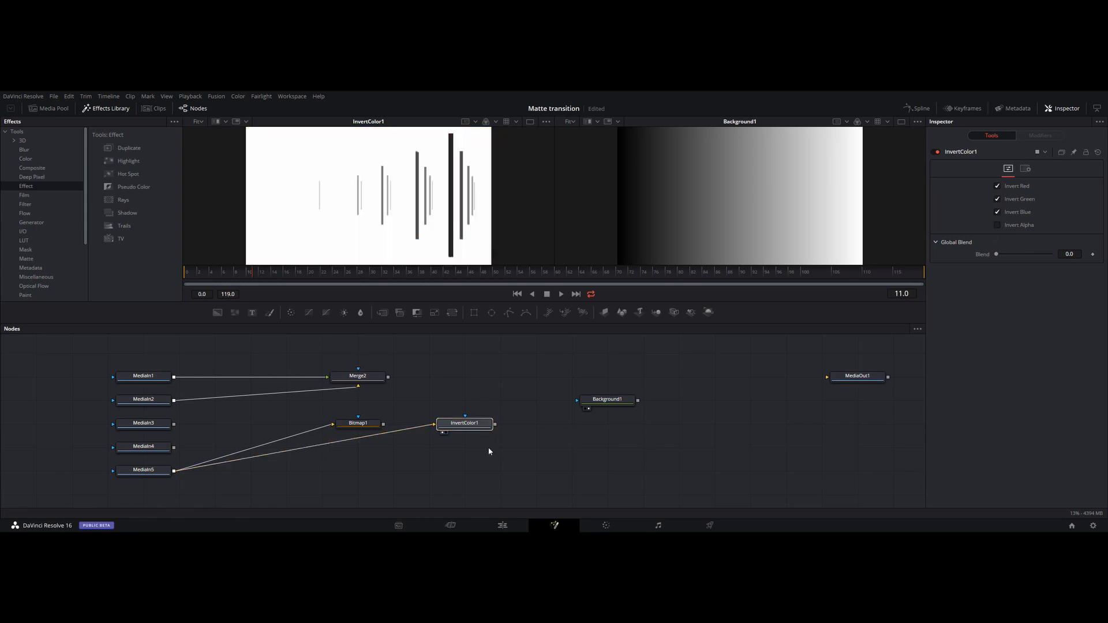
pyautogui.press('Delete')
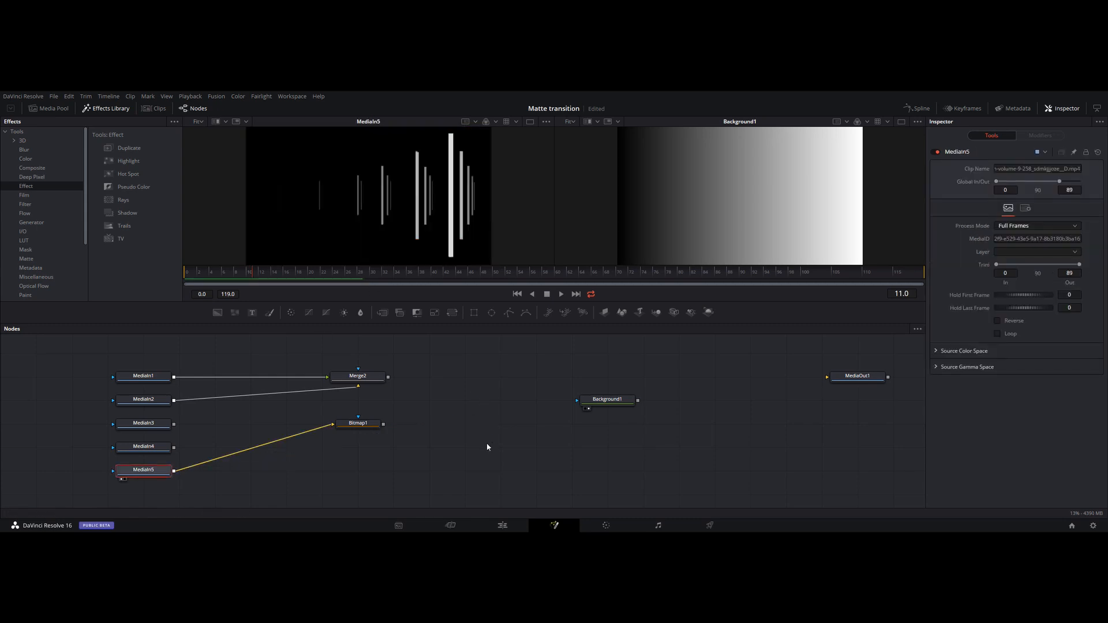
# Step: Show Bitmap1 in the first viewer and examine its Invert setting
pyautogui.click(354, 426)
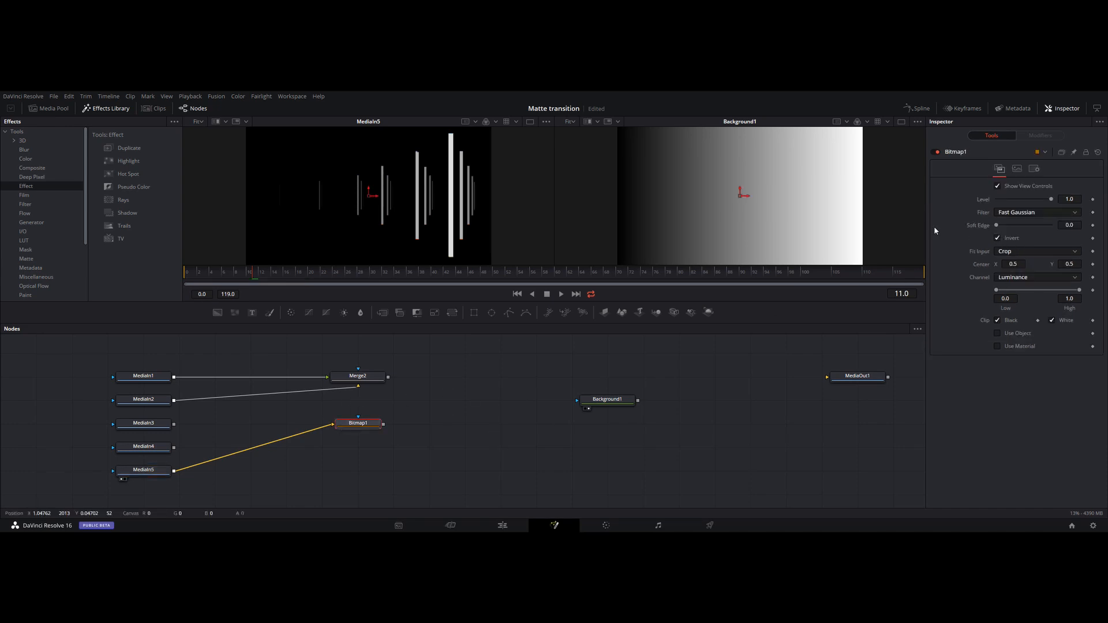
pyautogui.moveTo(996, 230); pyautogui.dragTo(1005, 228)
pyautogui.doubleClick(1028, 224)
pyautogui.moveTo(353, 421); pyautogui.dragTo(350, 206)
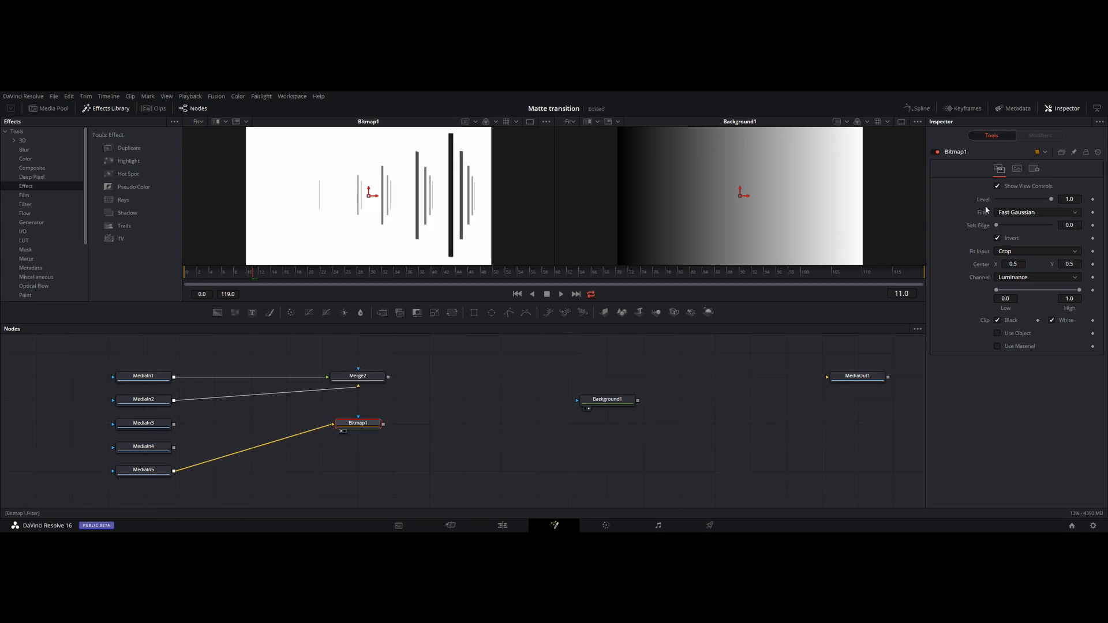
pyautogui.moveTo(993, 229)
pyautogui.mouseDown()
pyautogui.moveTo(1015, 225)
pyautogui.moveTo(989, 231)
pyautogui.mouseUp()
# Step: Try Bitmap1 as Merge2's effect mask, previewing the transition's opening frames in the first viewer, and disconnect it
pyautogui.moveTo(383, 424); pyautogui.dragTo(360, 371)
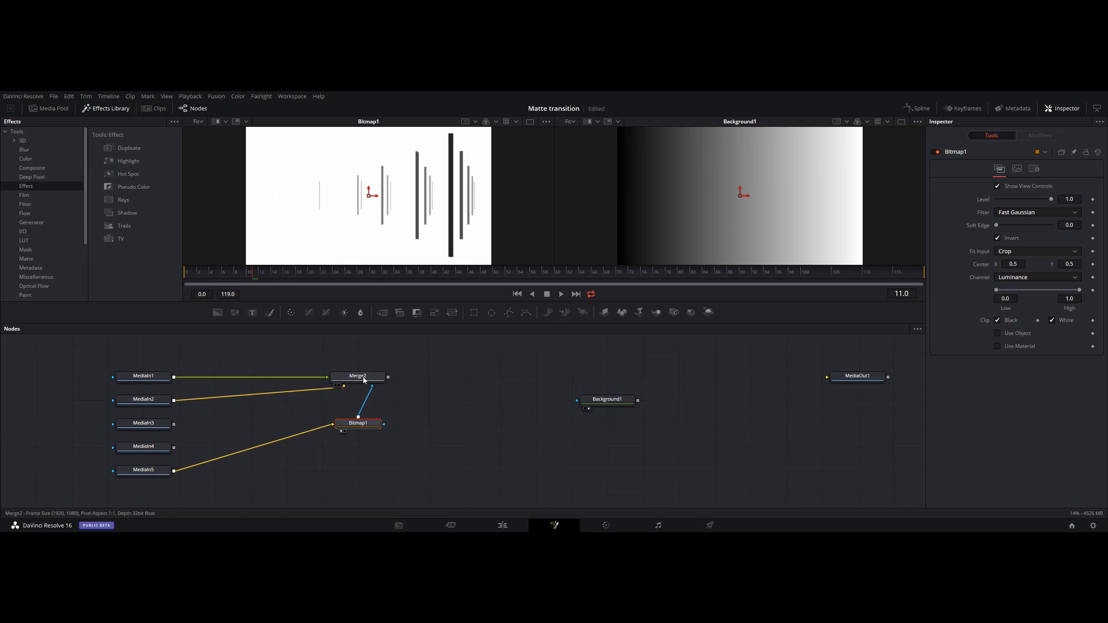
pyautogui.moveTo(364, 380); pyautogui.dragTo(398, 216)
pyautogui.click(226, 275)
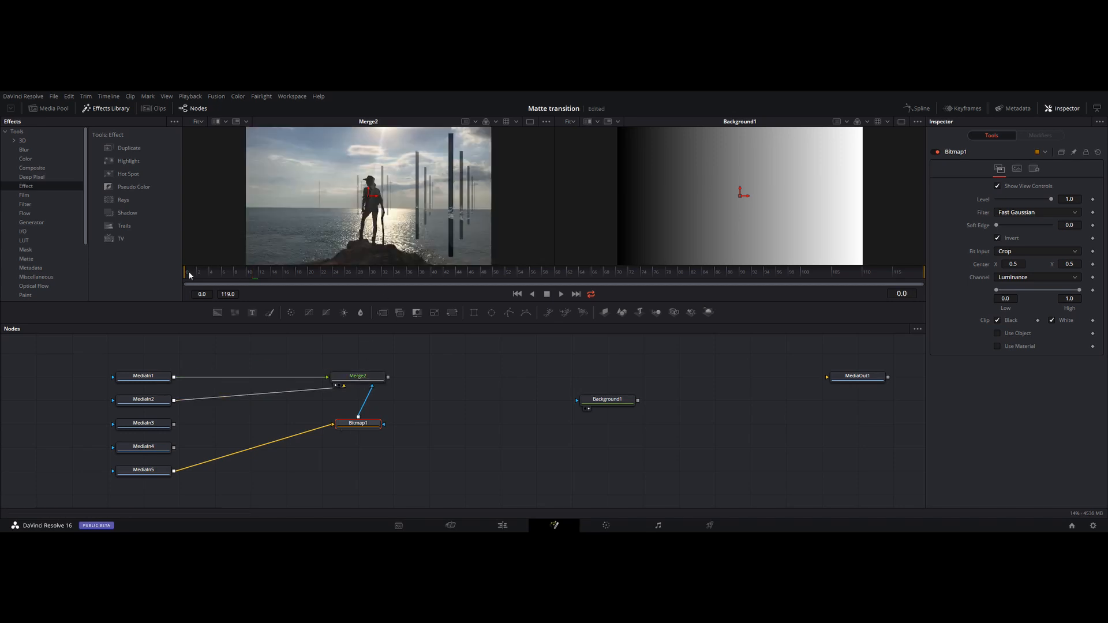
pyautogui.moveTo(227, 275); pyautogui.dragTo(265, 268)
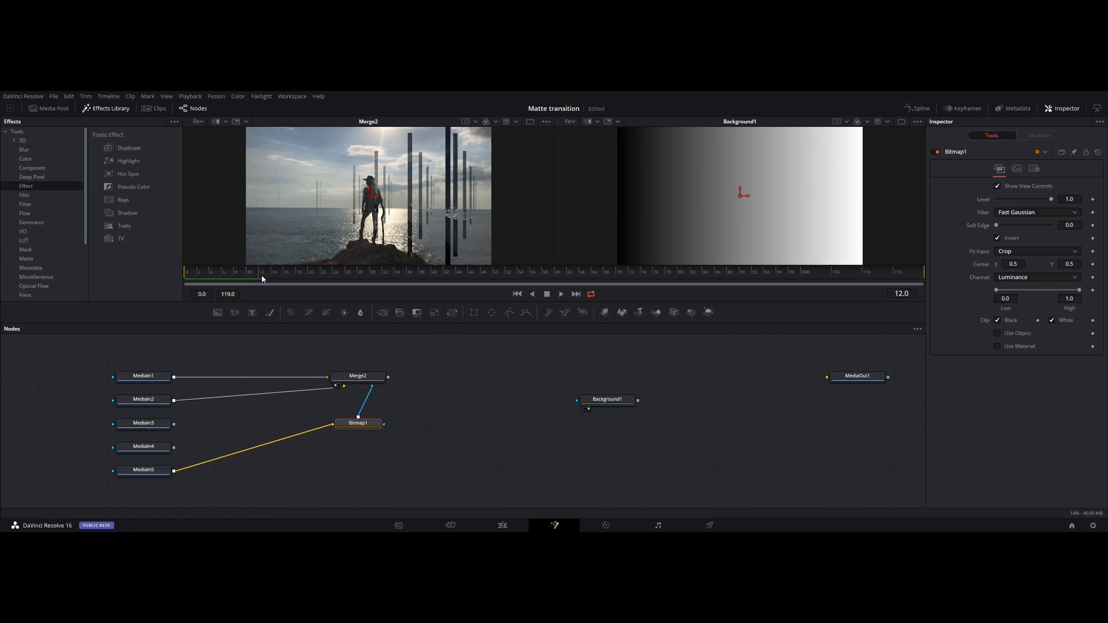
pyautogui.moveTo(262, 278); pyautogui.dragTo(199, 276)
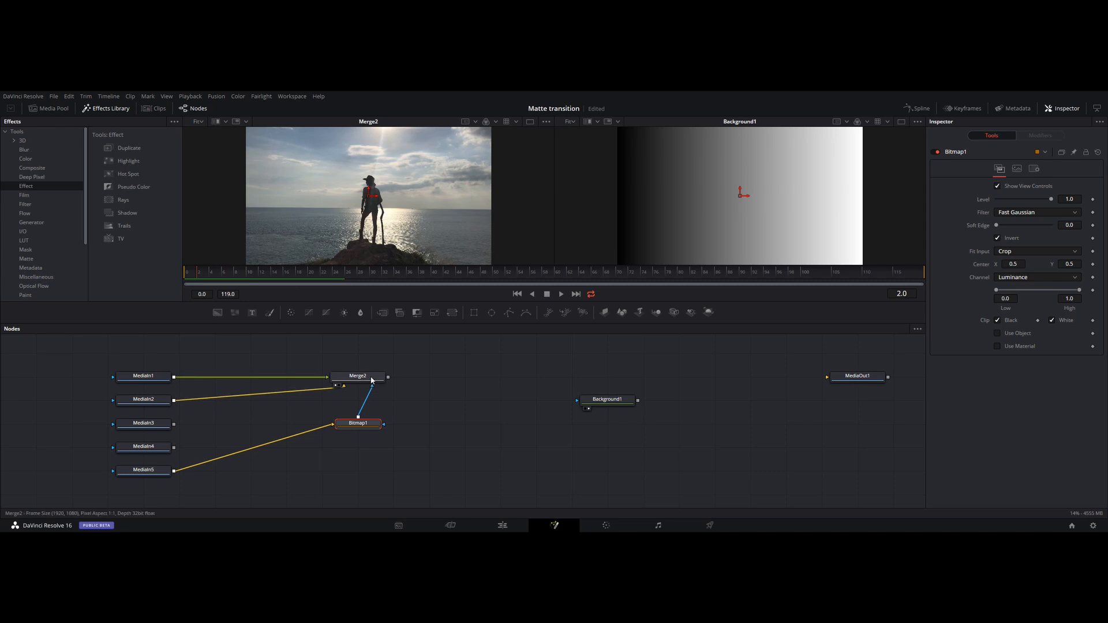
pyautogui.moveTo(372, 383); pyautogui.dragTo(396, 438)
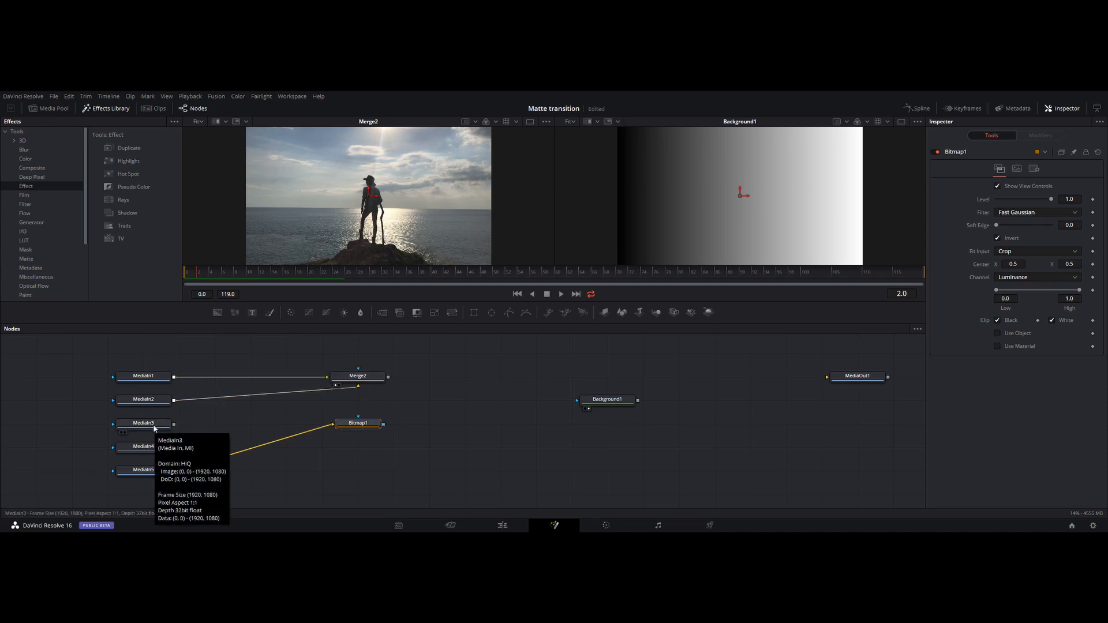
# Step: Examine the MediaIn3 matte up to frame 14 and the MediaIn4 matte in the second viewer
pyautogui.moveTo(155, 428); pyautogui.dragTo(689, 260)
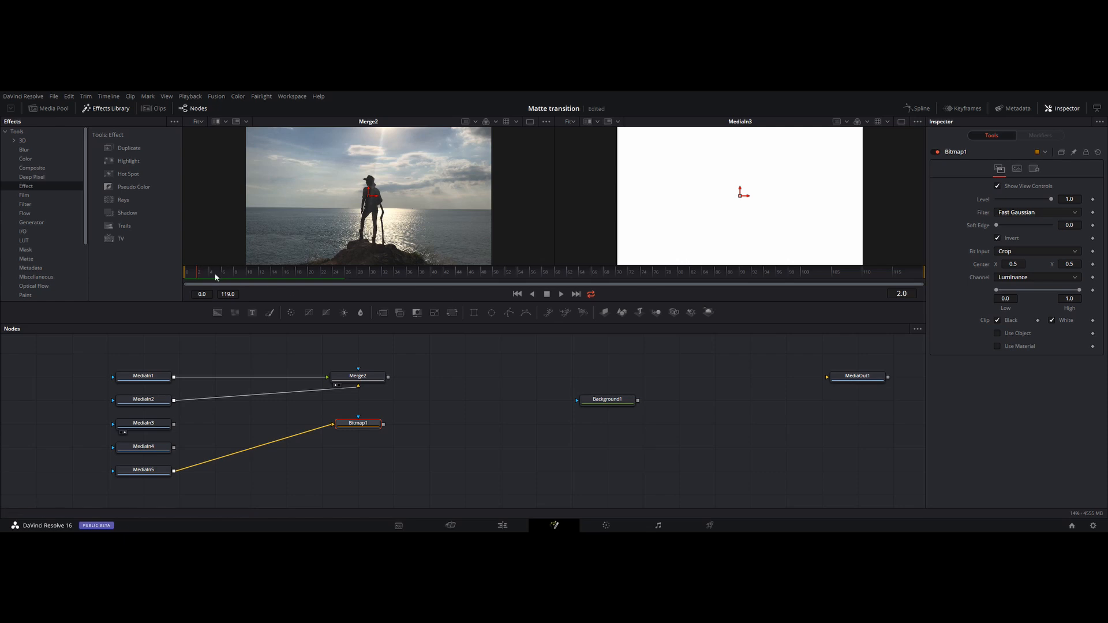
pyautogui.moveTo(199, 272); pyautogui.dragTo(274, 272)
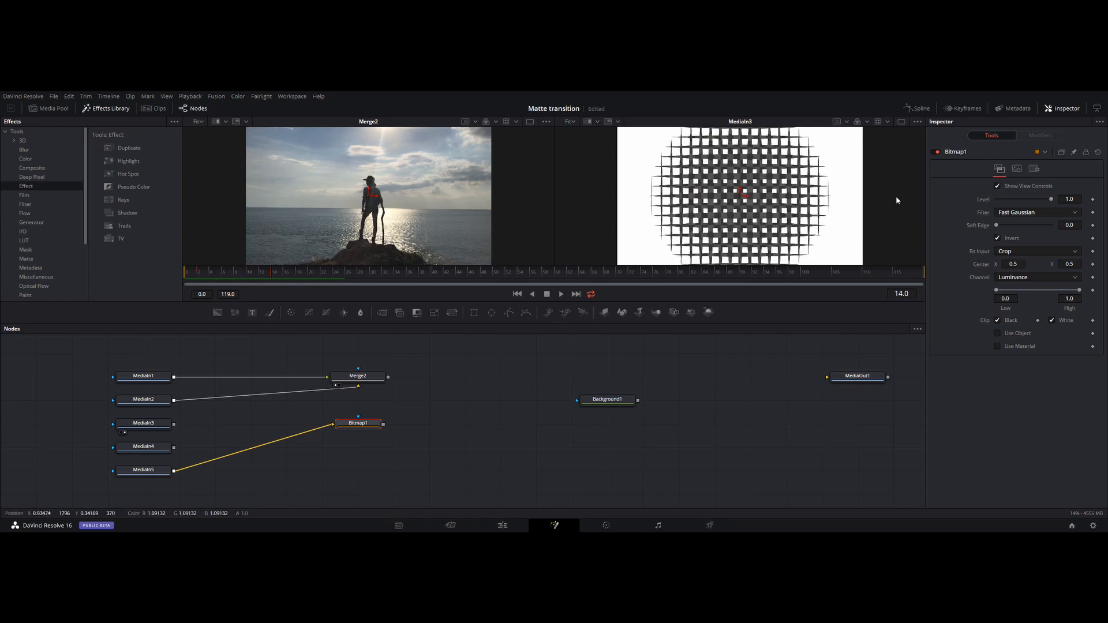
pyautogui.click(857, 122)
pyautogui.click(124, 456)
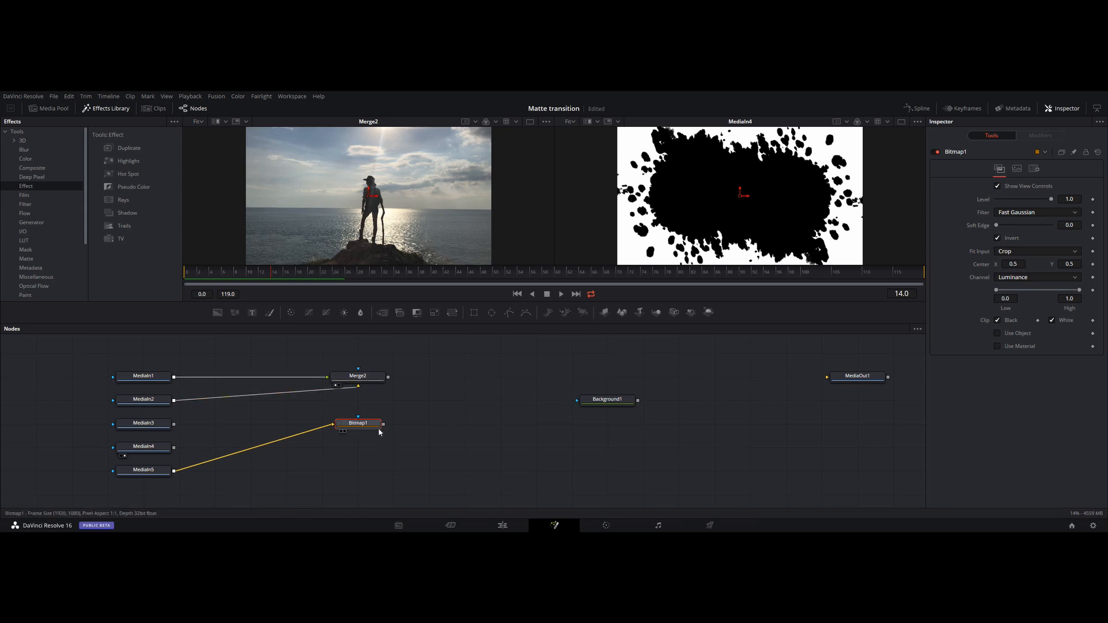
# Step: Try Bitmap1 on Merge2's Background input, previewing up to frame 36, and reconnect MediaIn2 there
pyautogui.moveTo(382, 425); pyautogui.dragTo(359, 386)
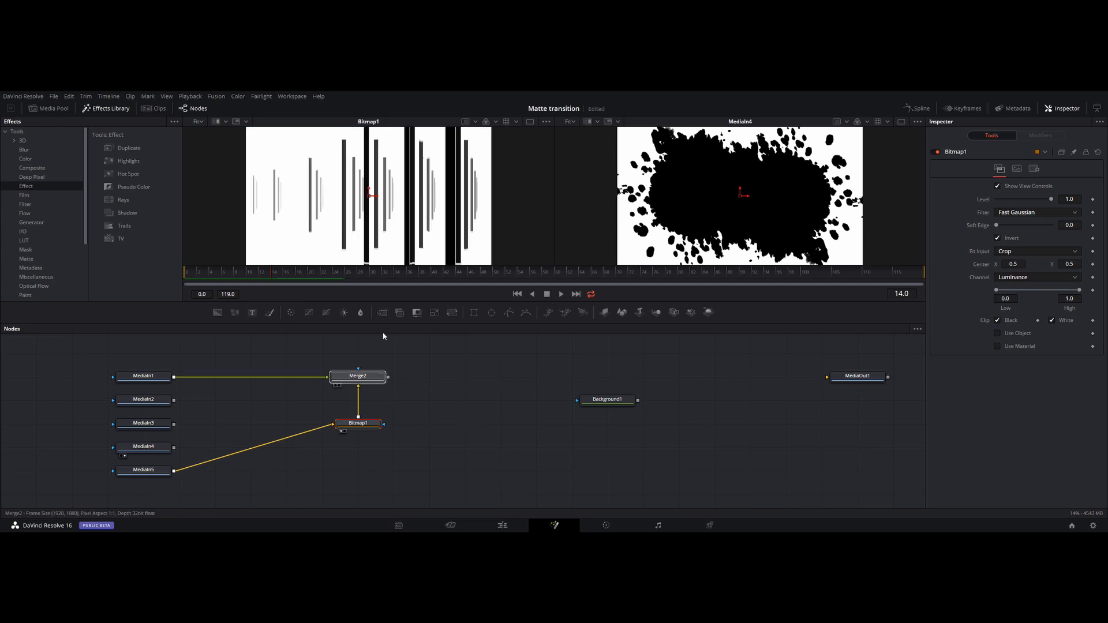
pyautogui.moveTo(289, 271); pyautogui.dragTo(409, 274)
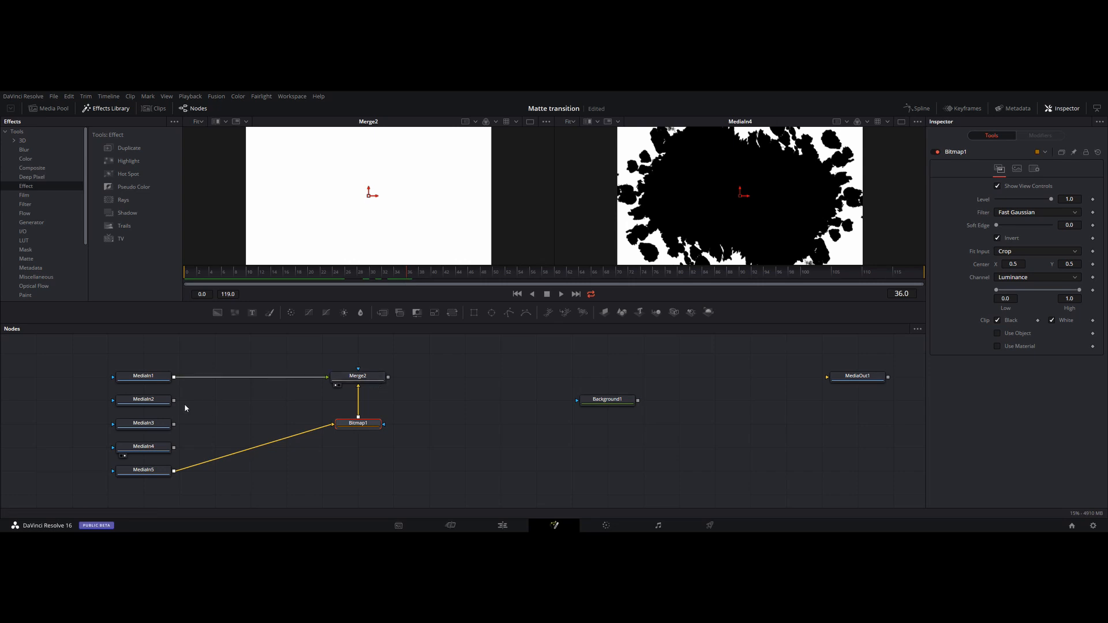
pyautogui.moveTo(174, 400); pyautogui.dragTo(358, 387)
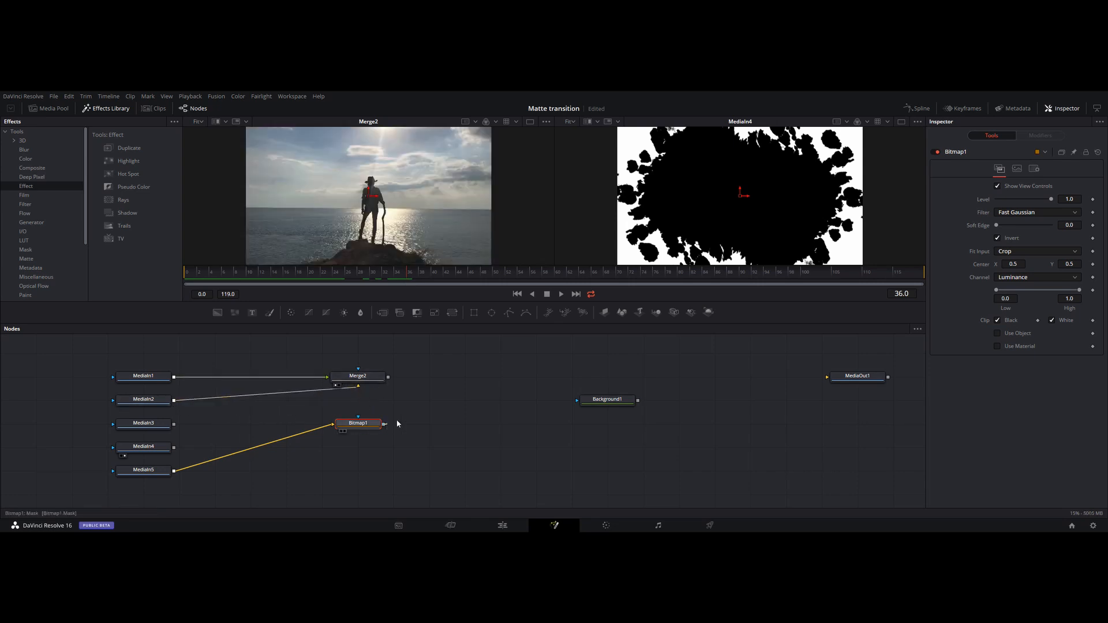
# Step: Connect Bitmap1 to Merge2's effect mask and preview the transition's opening frames
pyautogui.moveTo(383, 424); pyautogui.dragTo(359, 376)
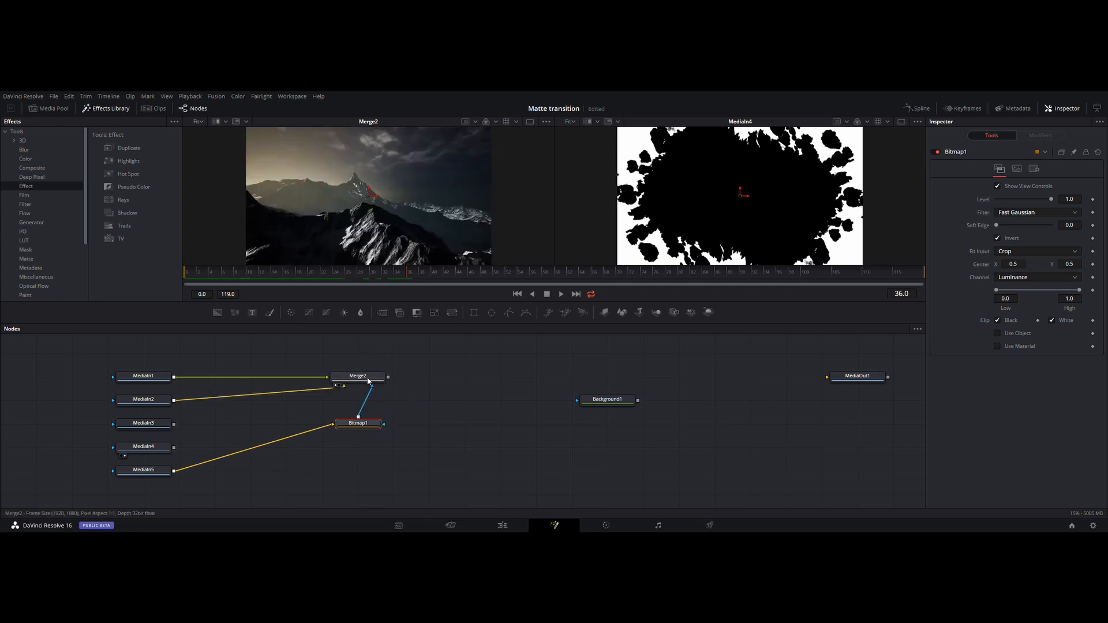
pyautogui.click(180, 273)
pyautogui.moveTo(176, 275); pyautogui.dragTo(314, 278)
pyautogui.moveTo(238, 277); pyautogui.dragTo(193, 275)
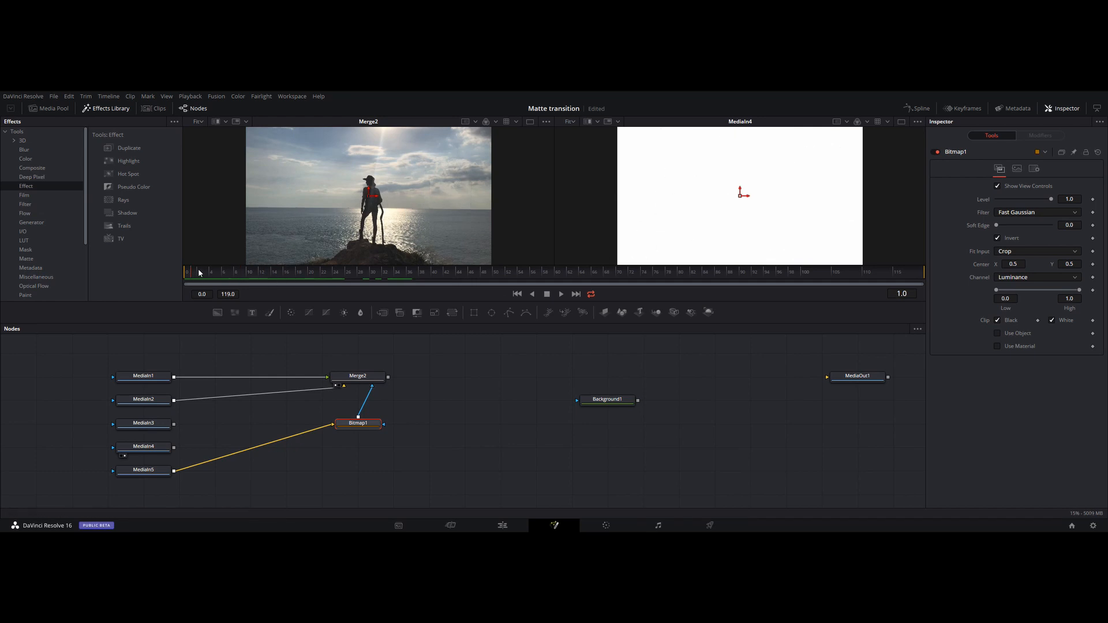
# Step: Compare the MediaIn5 matte, the MediaIn2 clip and the inverted Bitmap1 in the viewers across the opening frames
pyautogui.moveTo(178, 275); pyautogui.dragTo(211, 274)
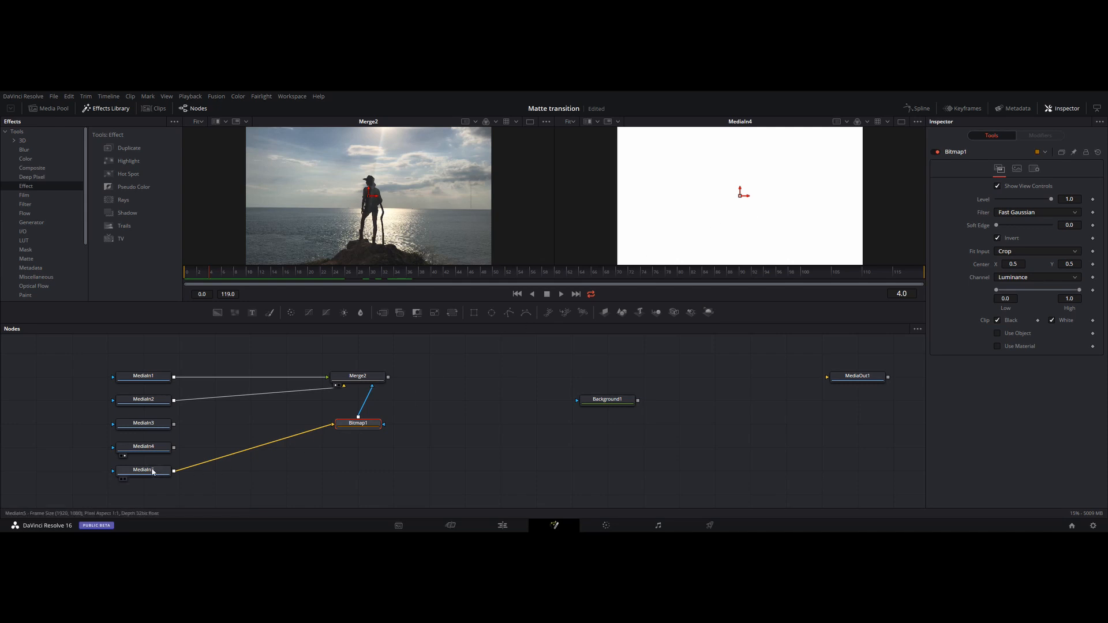
pyautogui.press('2')
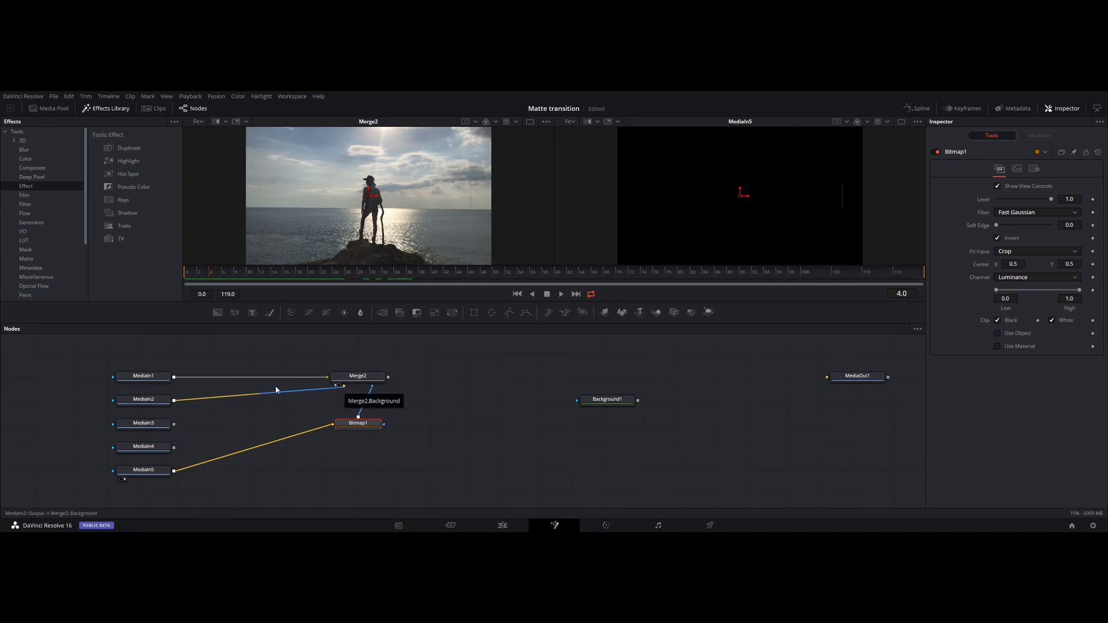
pyautogui.moveTo(145, 400)
pyautogui.press('1')
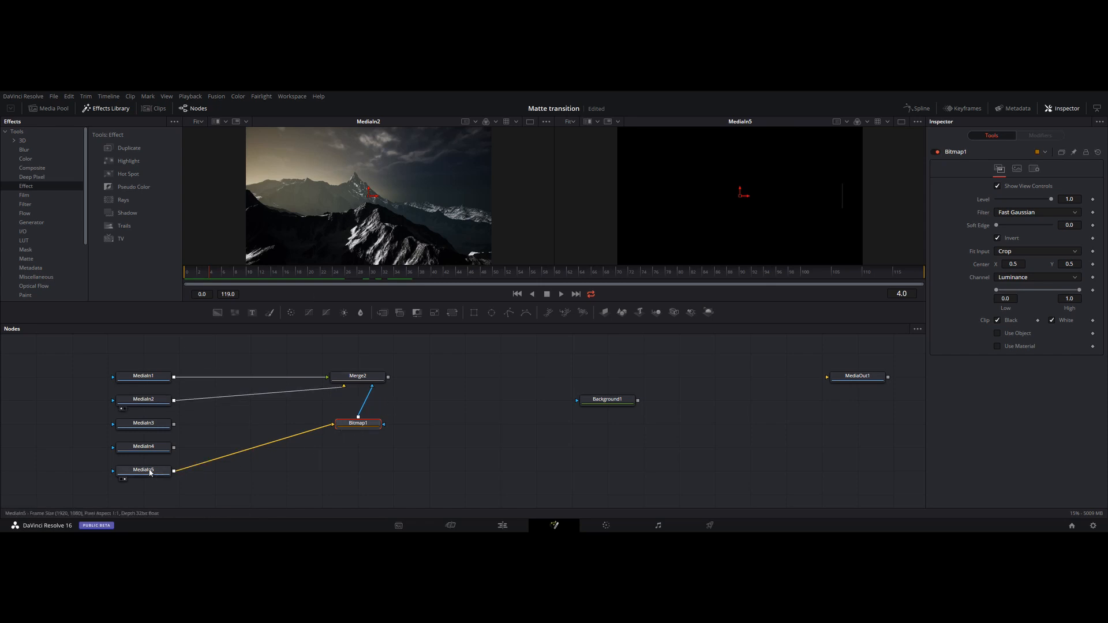
pyautogui.moveTo(312, 437)
pyautogui.press('2')
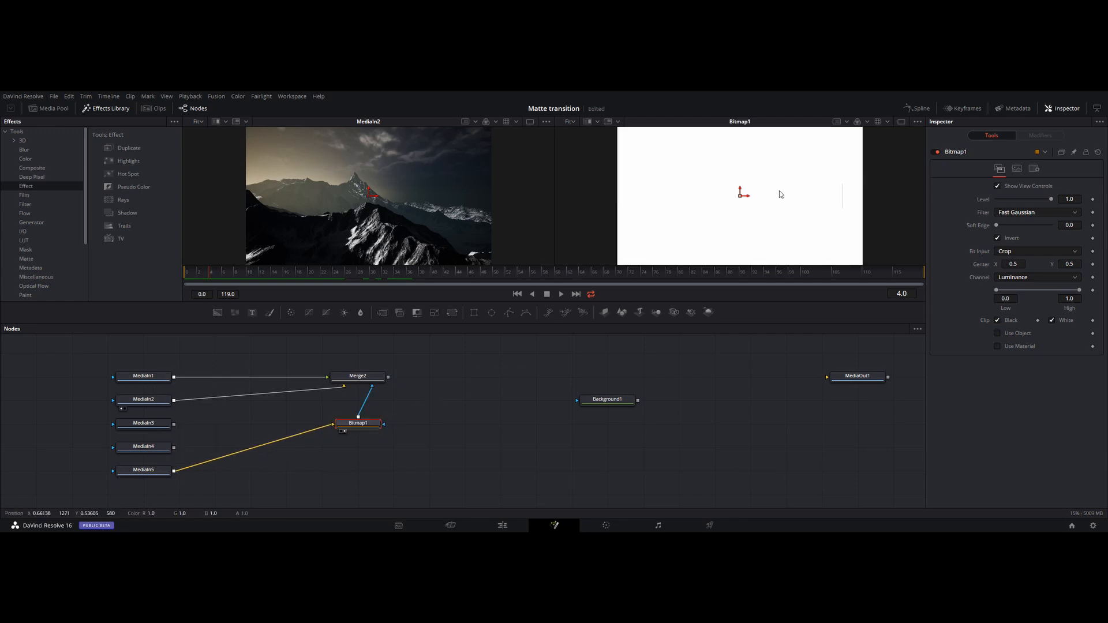
pyautogui.moveTo(209, 278); pyautogui.dragTo(187, 276)
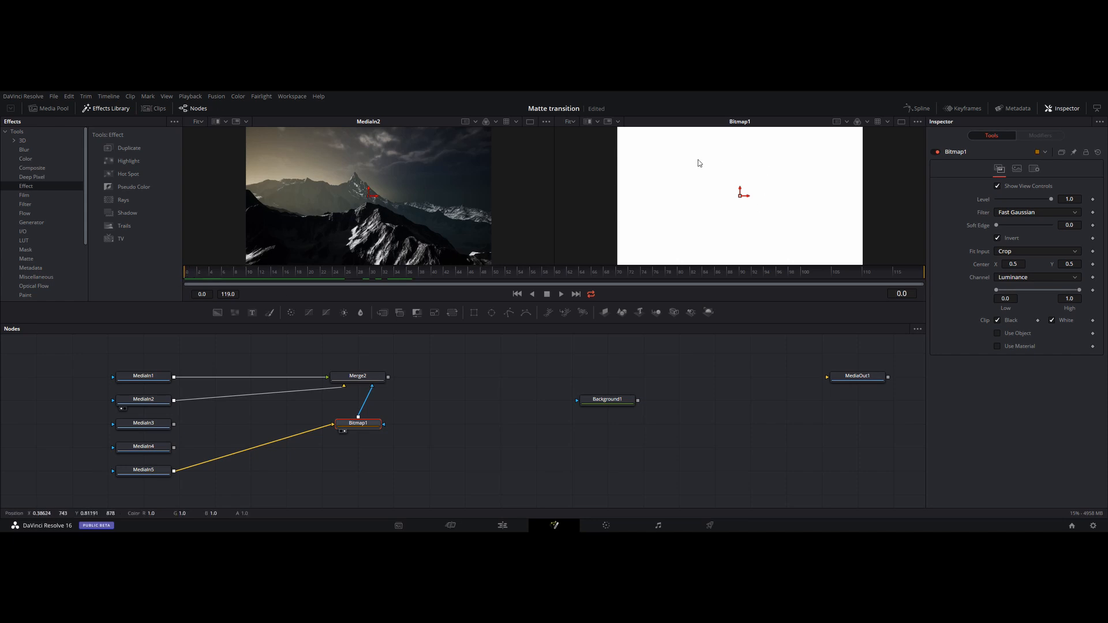
# Step: View Merge2, turn off Bitmap1's inversion and preview the transition's opening frames against the MediaIn5 matte
pyautogui.moveTo(367, 379); pyautogui.dragTo(323, 214)
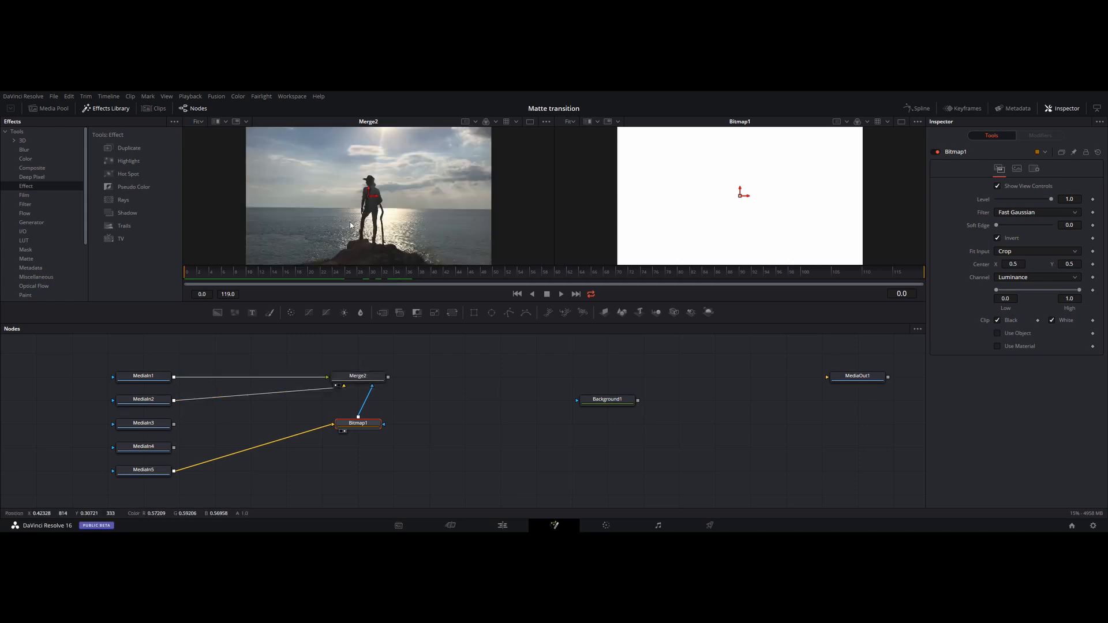
pyautogui.click(998, 238)
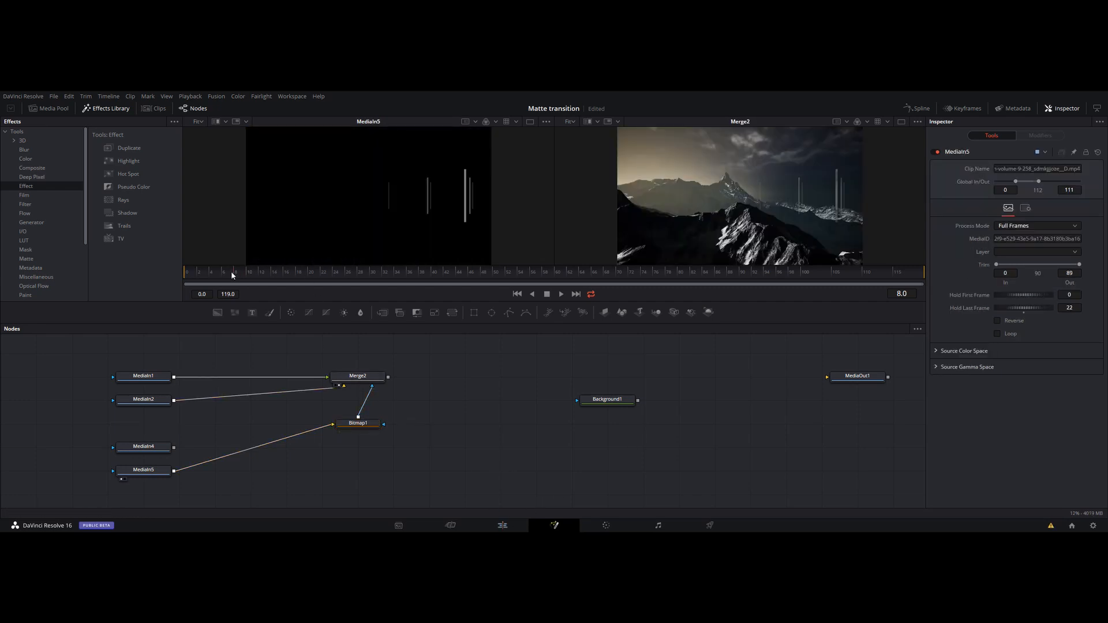
pyautogui.moveTo(231, 272); pyautogui.dragTo(192, 281)
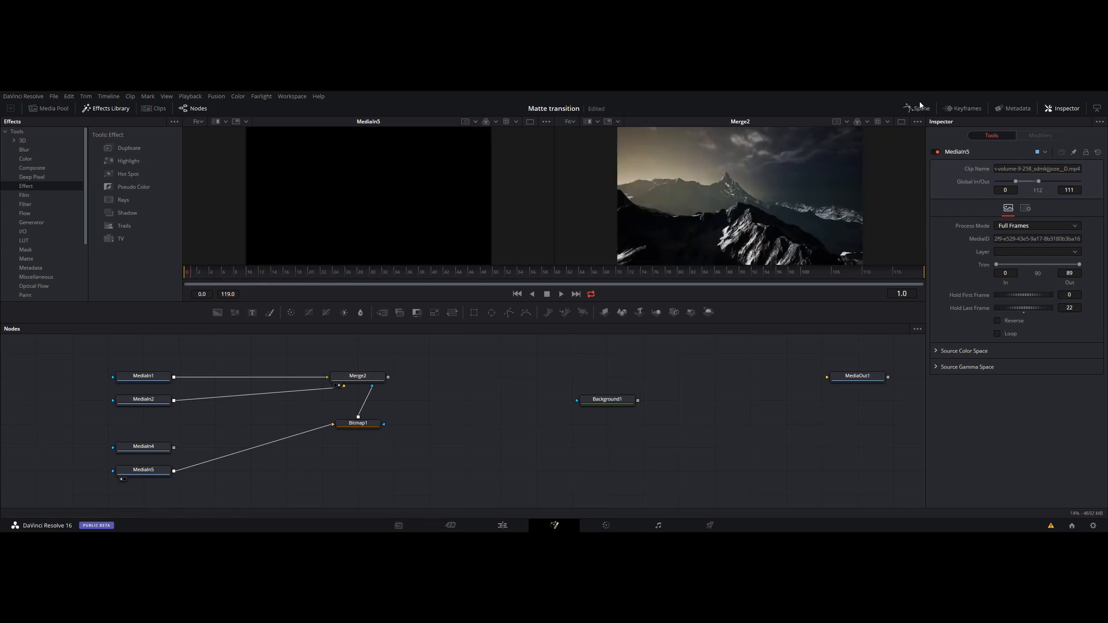
# Step: Show the node keyframe tracks and shift the MediaIn5 matte in time until it spans frames 3 to 114
pyautogui.click(963, 108)
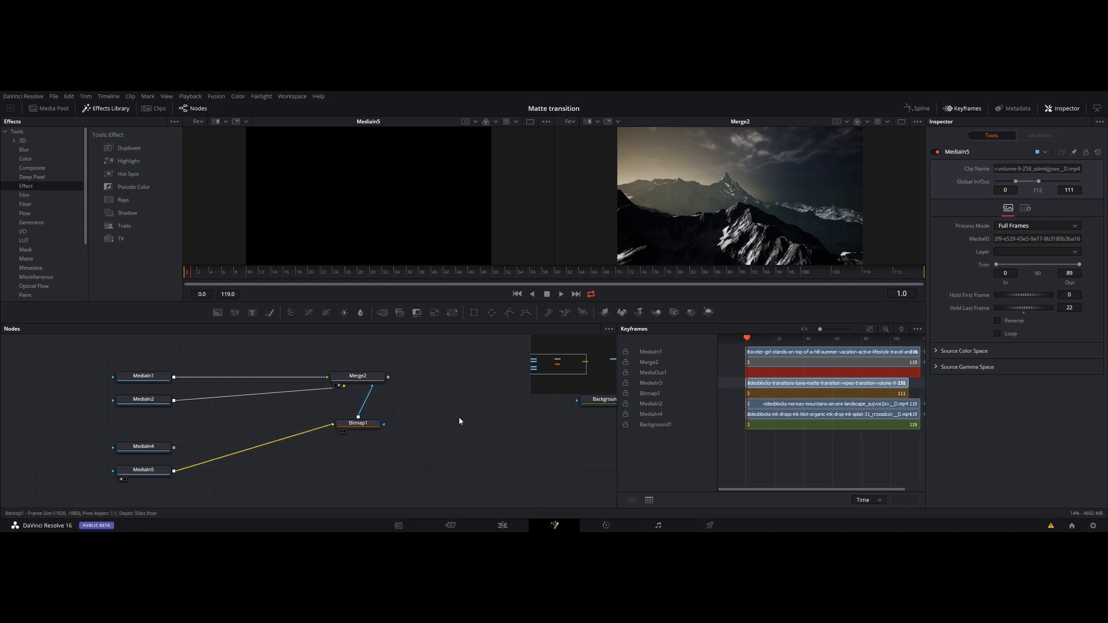
pyautogui.moveTo(819, 383); pyautogui.dragTo(823, 382)
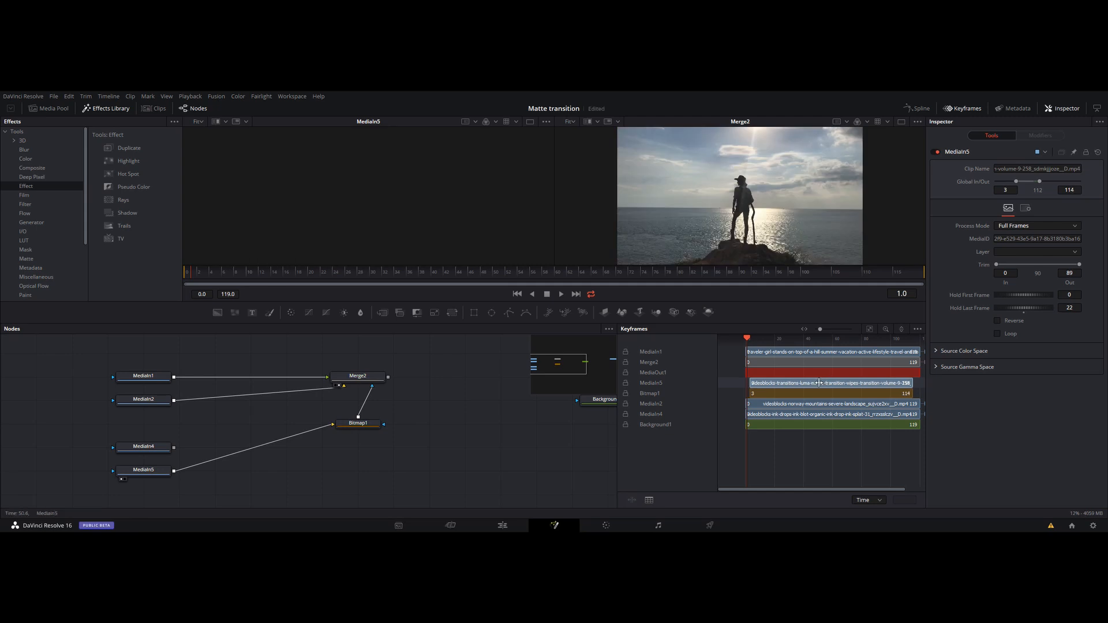
pyautogui.moveTo(776, 384); pyautogui.dragTo(772, 384)
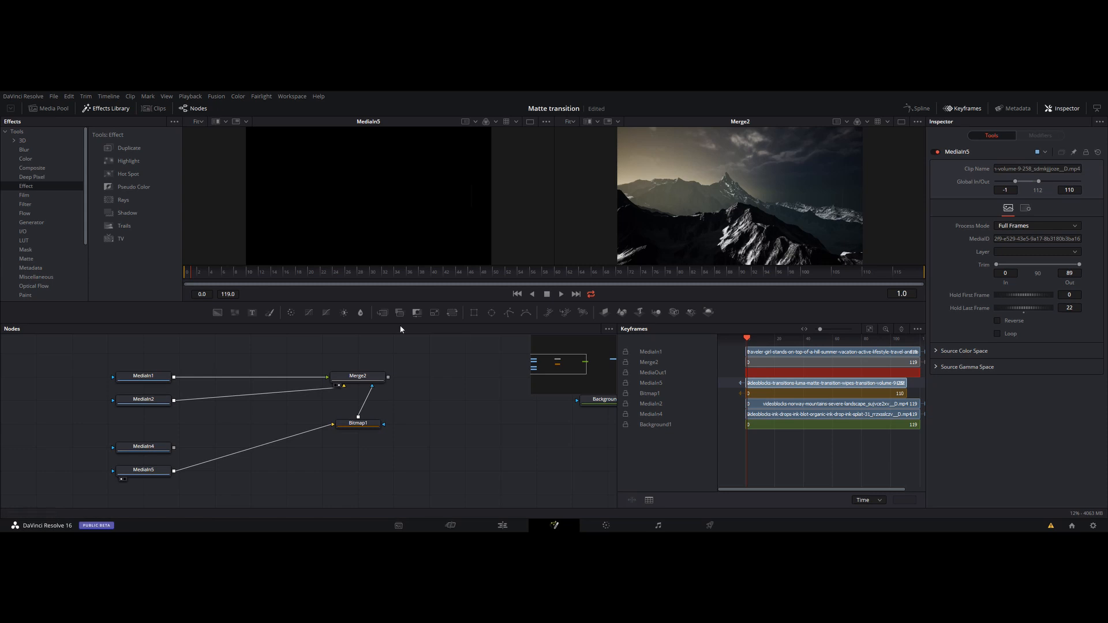
pyautogui.moveTo(202, 276); pyautogui.dragTo(185, 277)
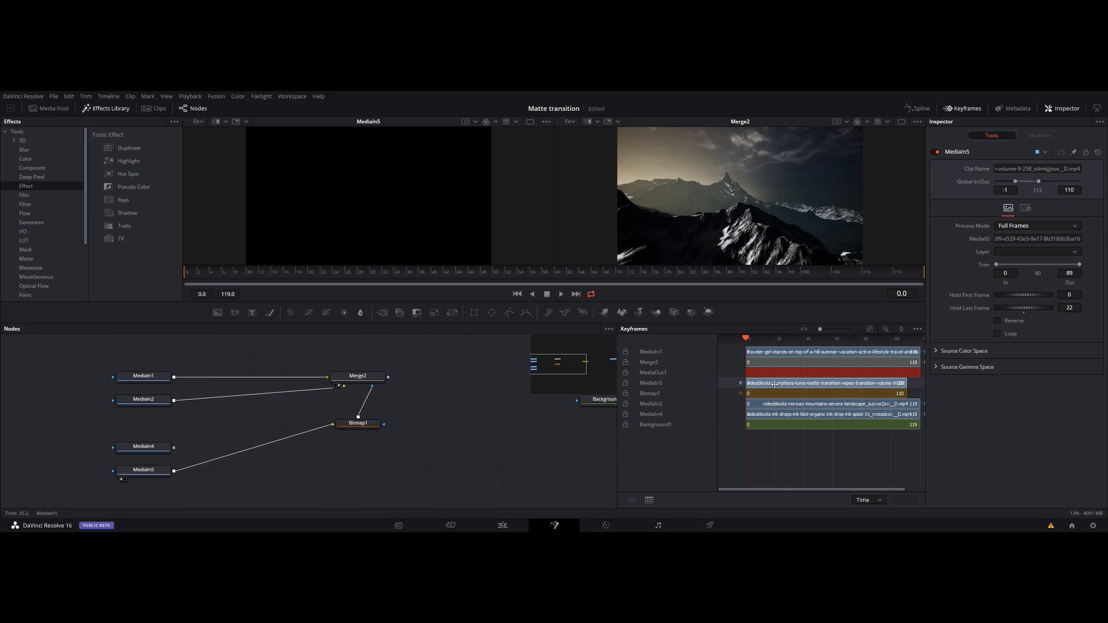
pyautogui.moveTo(775, 384); pyautogui.dragTo(781, 384)
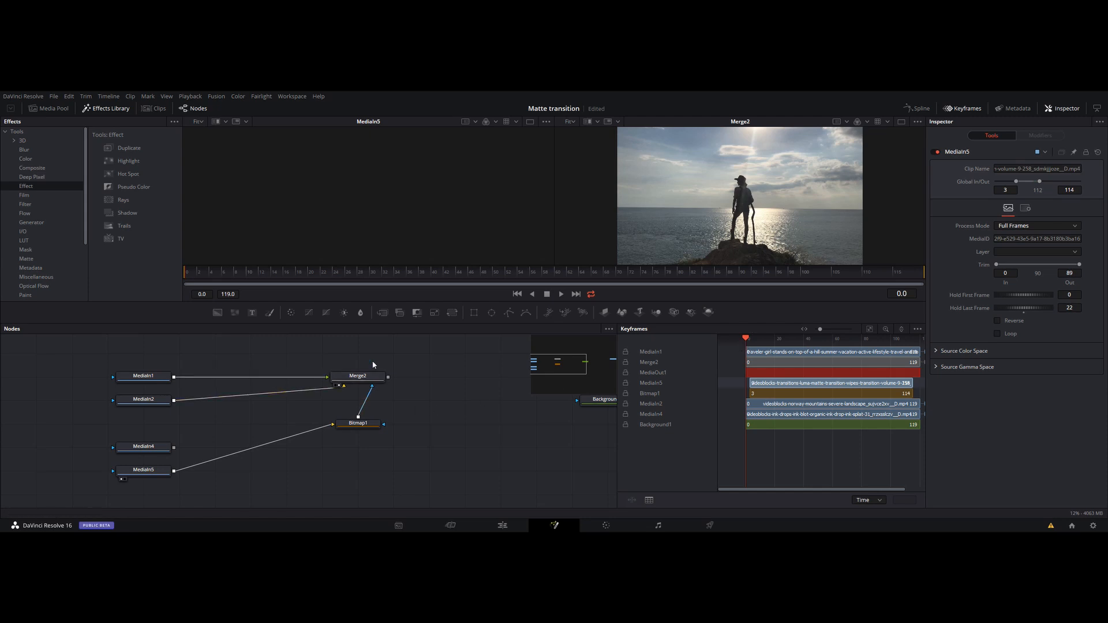
# Step: Reconnect Bitmap1 to Merge2's effect mask and preview the merge in the first viewer at frame 14
pyautogui.click(338, 385)
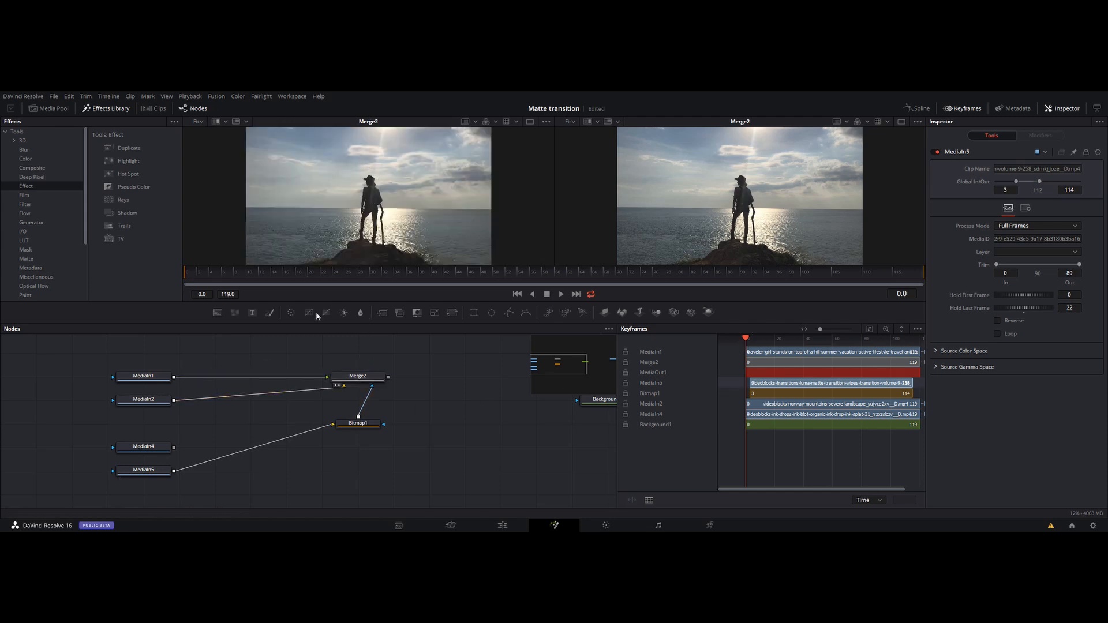
pyautogui.moveTo(387, 390)
pyautogui.mouseDown()
pyautogui.moveTo(406, 396)
pyautogui.moveTo(428, 362)
pyautogui.moveTo(370, 378)
pyautogui.moveTo(397, 390)
pyautogui.moveTo(365, 376)
pyautogui.moveTo(372, 385)
pyautogui.mouseUp()
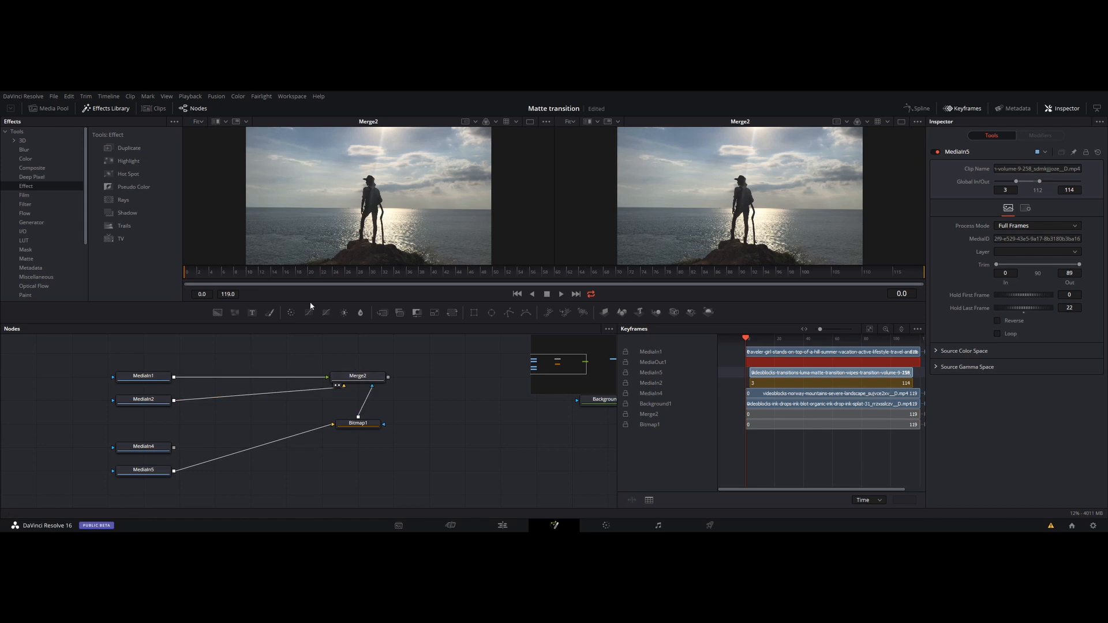
pyautogui.moveTo(186, 275)
pyautogui.mouseDown()
pyautogui.moveTo(324, 271)
pyautogui.moveTo(186, 273)
pyautogui.mouseUp()
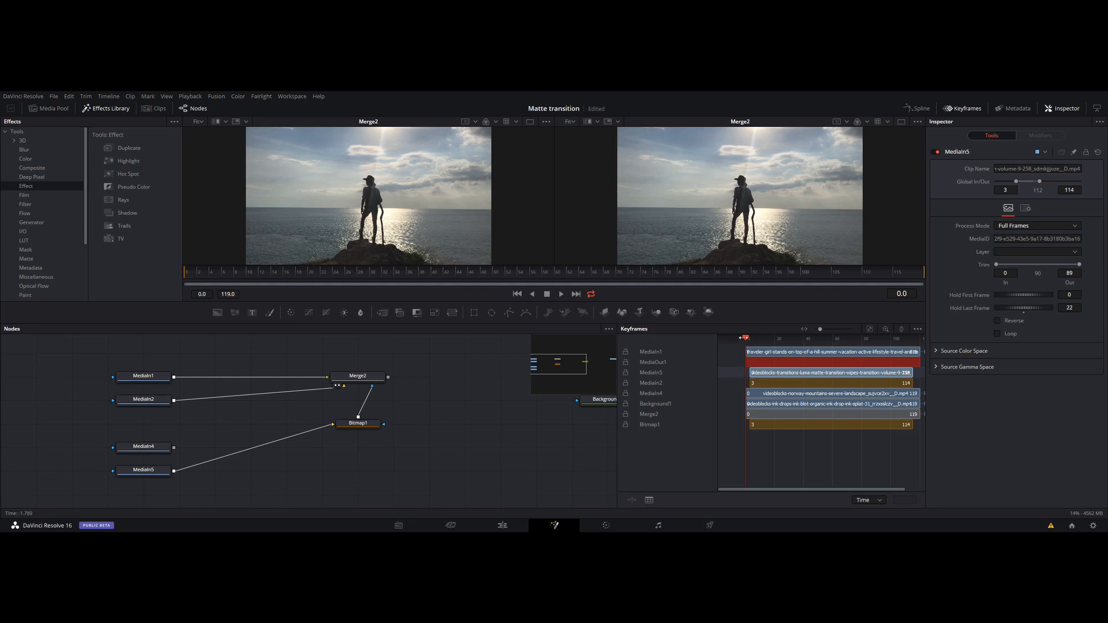
pyautogui.click(765, 339)
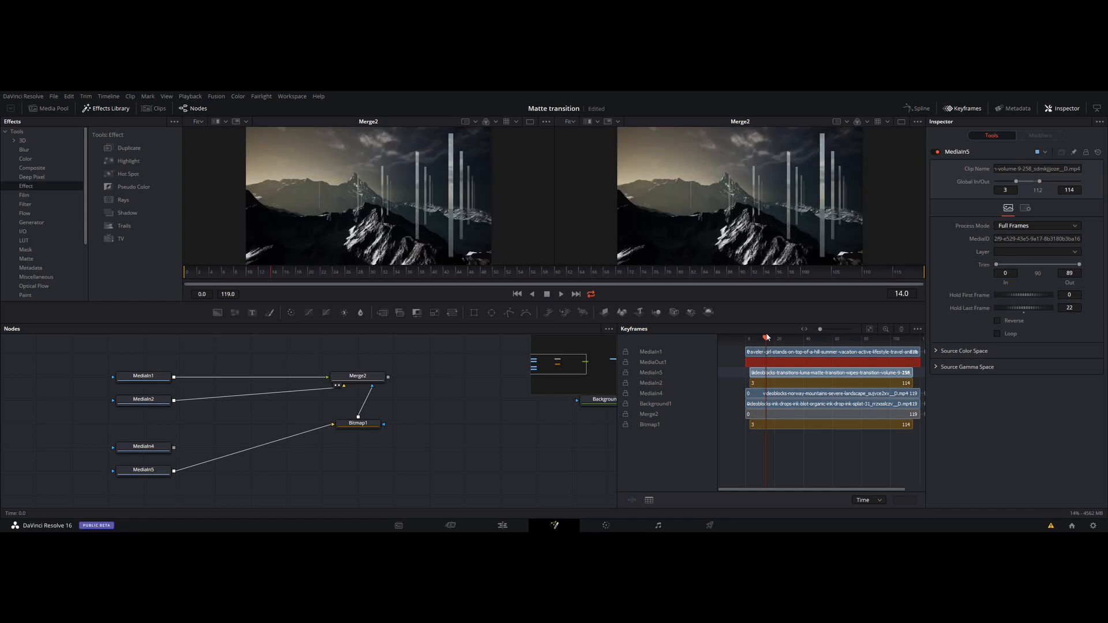
# Step: Trim MediaIn2's start, extend its Global In back to 0, and reconnect Bitmap1 to Merge2's effect mask
pyautogui.click(745, 383)
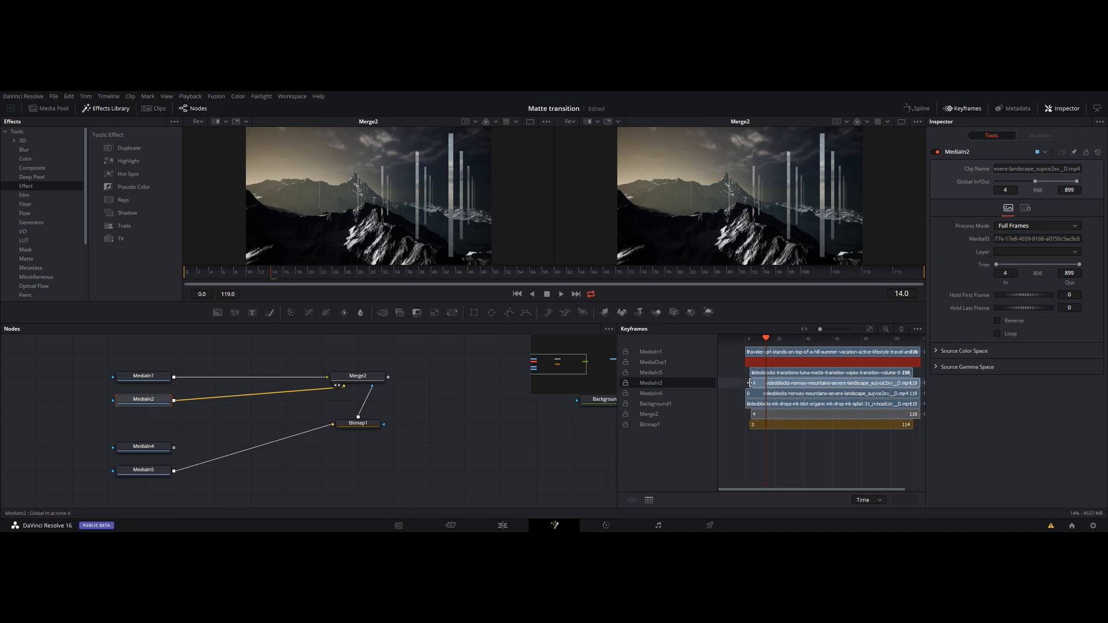
pyautogui.moveTo(748, 383); pyautogui.dragTo(752, 384)
pyautogui.moveTo(1027, 185); pyautogui.dragTo(1016, 185)
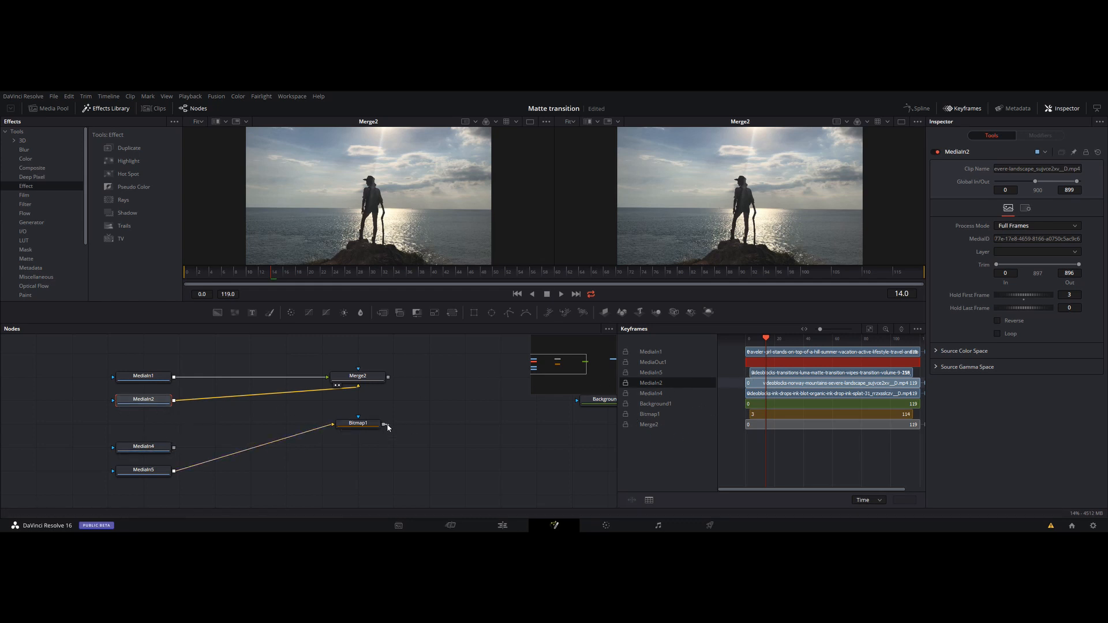
pyautogui.moveTo(385, 425); pyautogui.dragTo(359, 378)
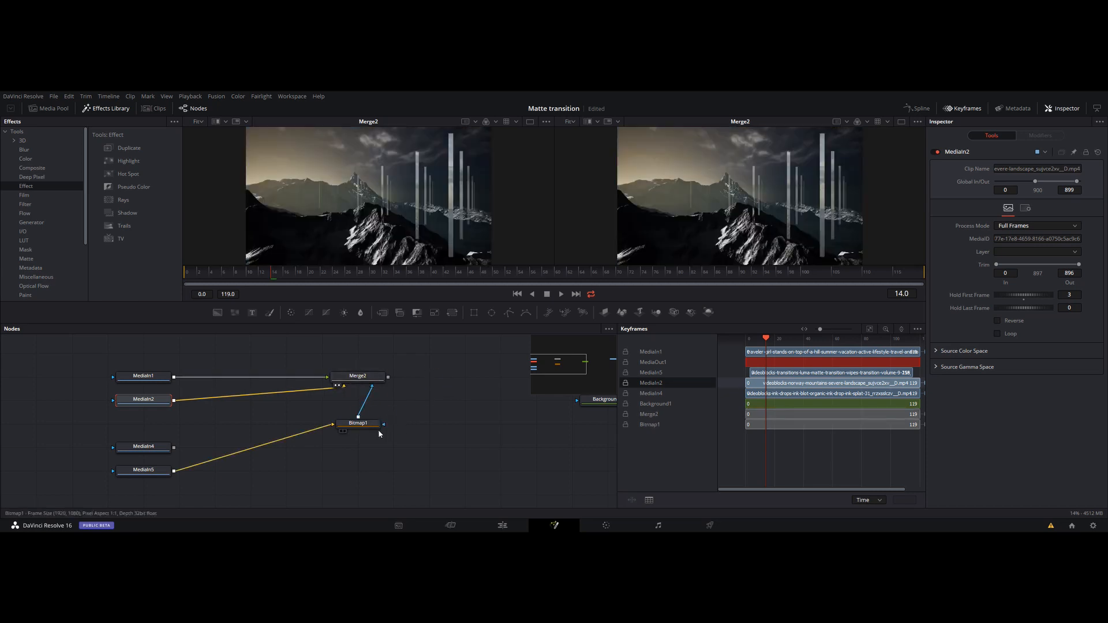
# Step: Extend MediaIn5's Global In to 0 with its first frame held for 3 frames
pyautogui.click(156, 475)
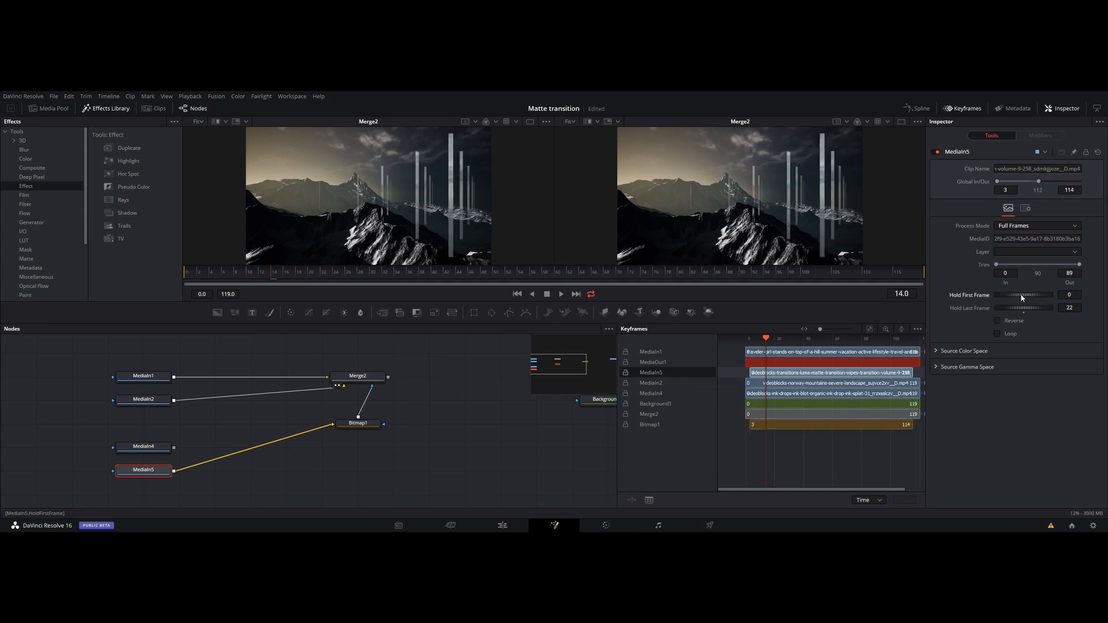
pyautogui.moveTo(1031, 294); pyautogui.dragTo(1033, 301)
pyautogui.moveTo(998, 184); pyautogui.dragTo(995, 184)
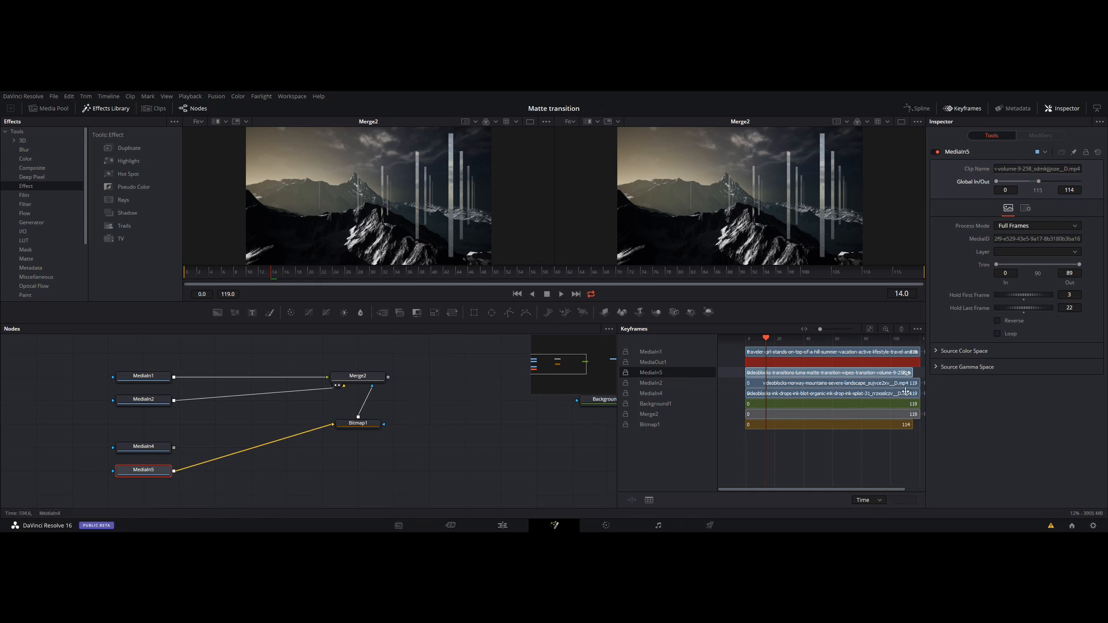
# Step: Trim MediaIn2 to frames 34–97, extend its Global In to 0, and preview frame 0
pyautogui.moveTo(922, 383); pyautogui.dragTo(831, 383)
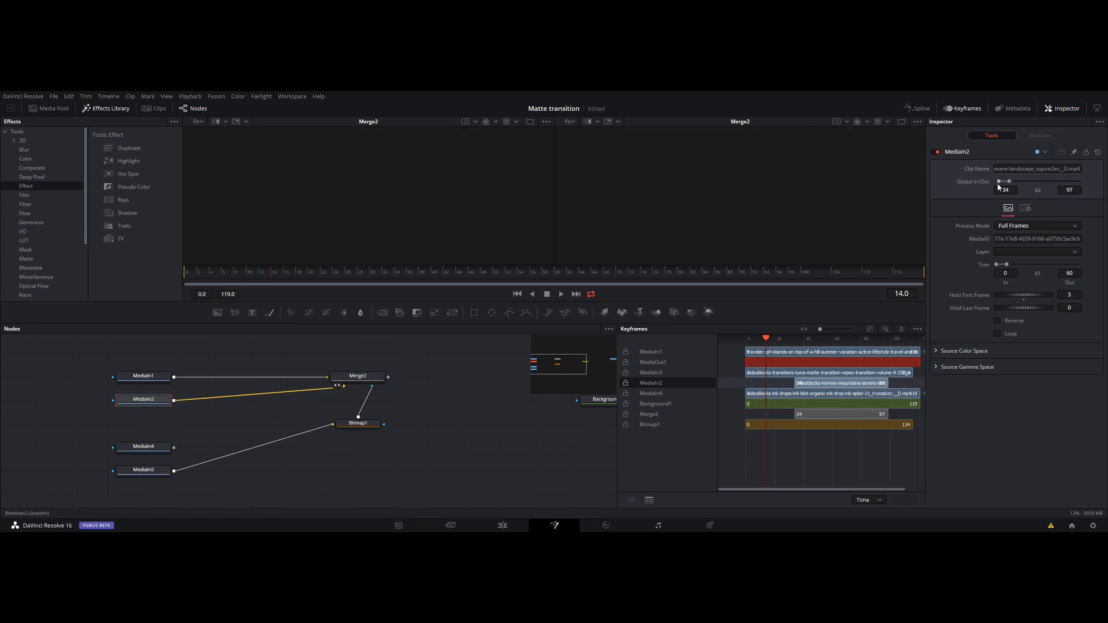
pyautogui.moveTo(1000, 182); pyautogui.dragTo(985, 184)
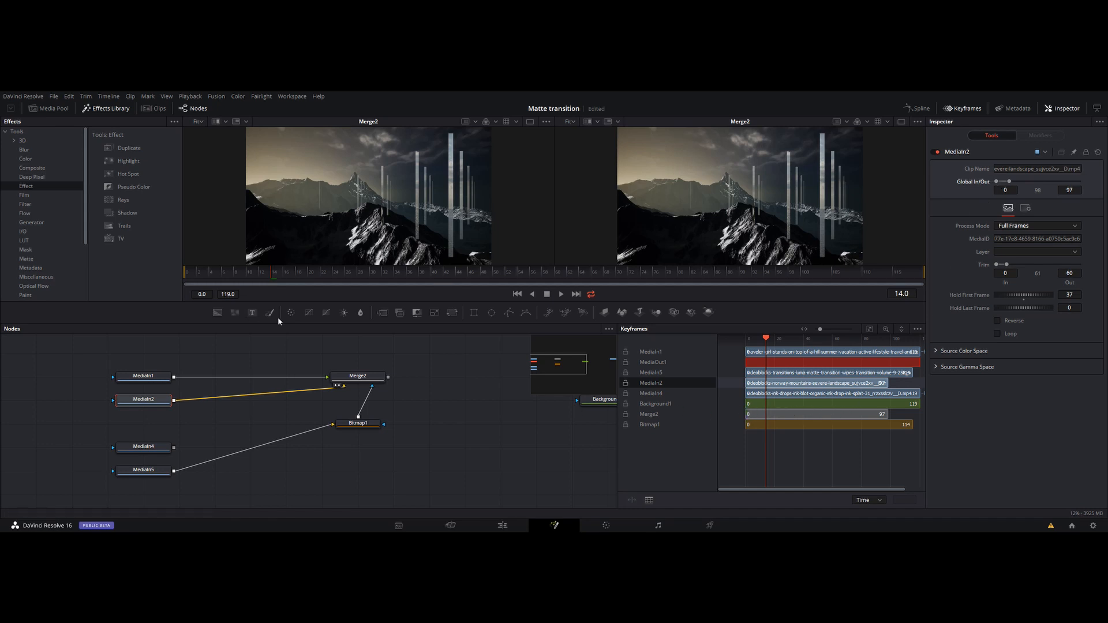
pyautogui.moveTo(766, 338); pyautogui.dragTo(745, 338)
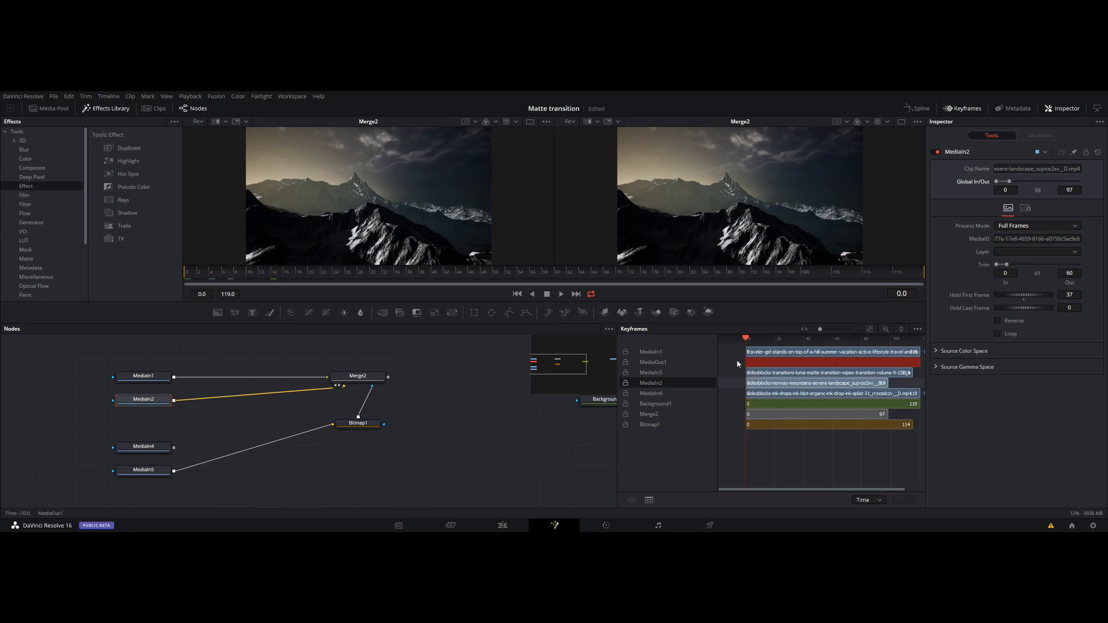
# Step: Undo MediaIn2's Global In change, stretch its track start to frame 0 instead, and view MediaIn5 in the first viewer
pyautogui.hotkey('ctrl', 'z')
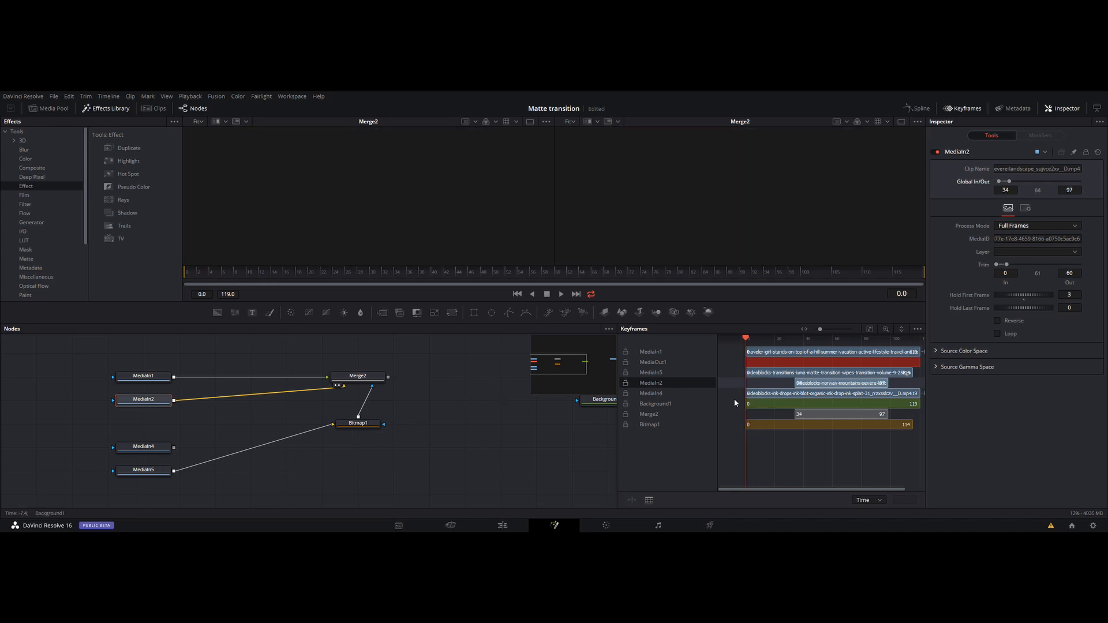
pyautogui.moveTo(795, 382); pyautogui.dragTo(747, 383)
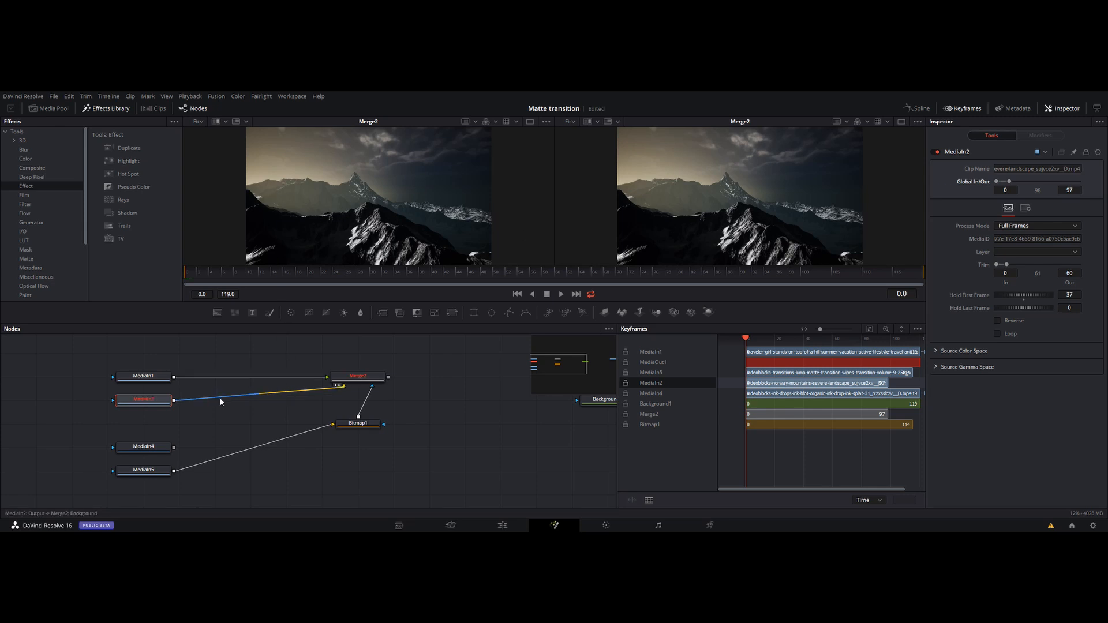
pyautogui.moveTo(152, 477); pyautogui.dragTo(295, 232)
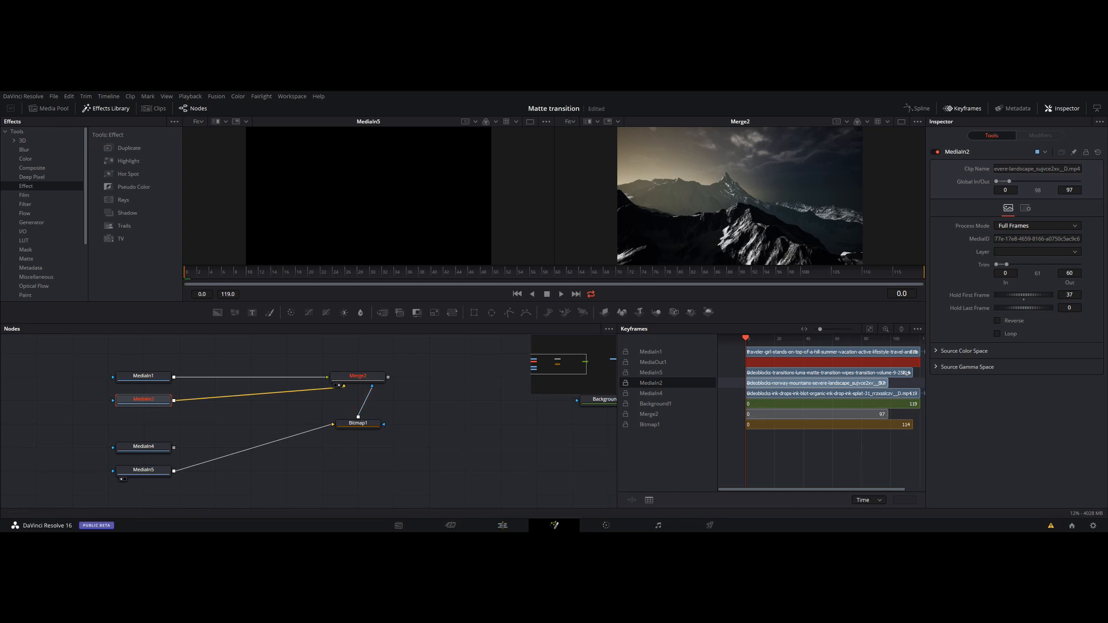
# Step: On the Edit page, combine the stacked mountain landscape and traveler clips into a new Fusion clip
pyautogui.click(501, 527)
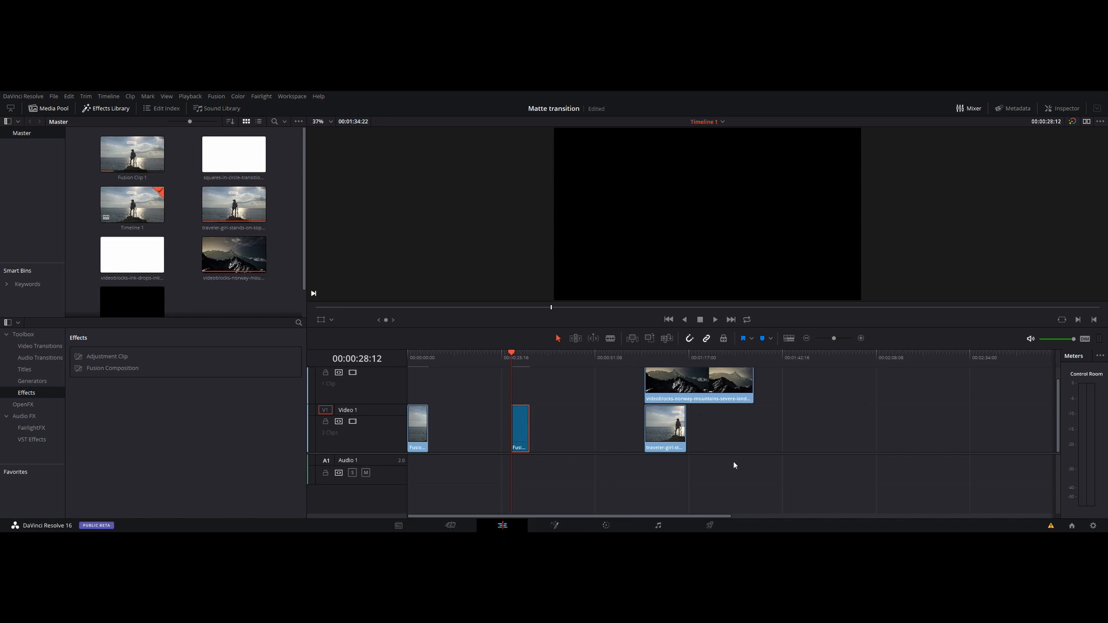
pyautogui.moveTo(681, 392)
pyautogui.mouseDown()
pyautogui.moveTo(751, 430)
pyautogui.moveTo(720, 431)
pyautogui.moveTo(712, 383)
pyautogui.moveTo(701, 386)
pyautogui.mouseUp()
pyautogui.keyDown('ctrl'); pyautogui.click(665, 430); pyautogui.keyUp('ctrl')
pyautogui.rightClick(663, 392)
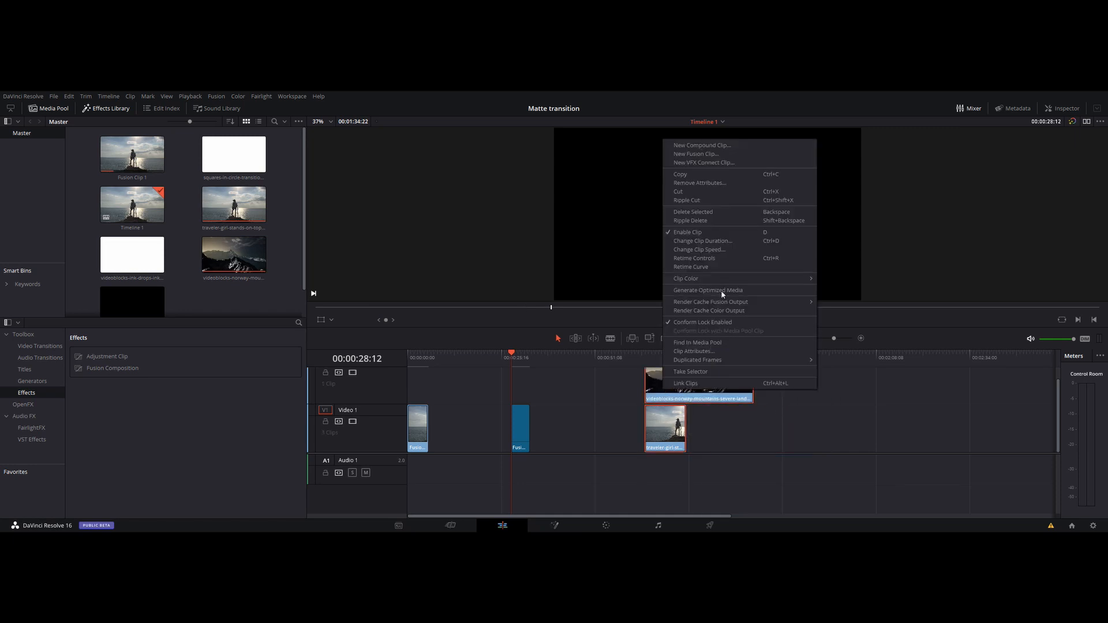
pyautogui.click(713, 153)
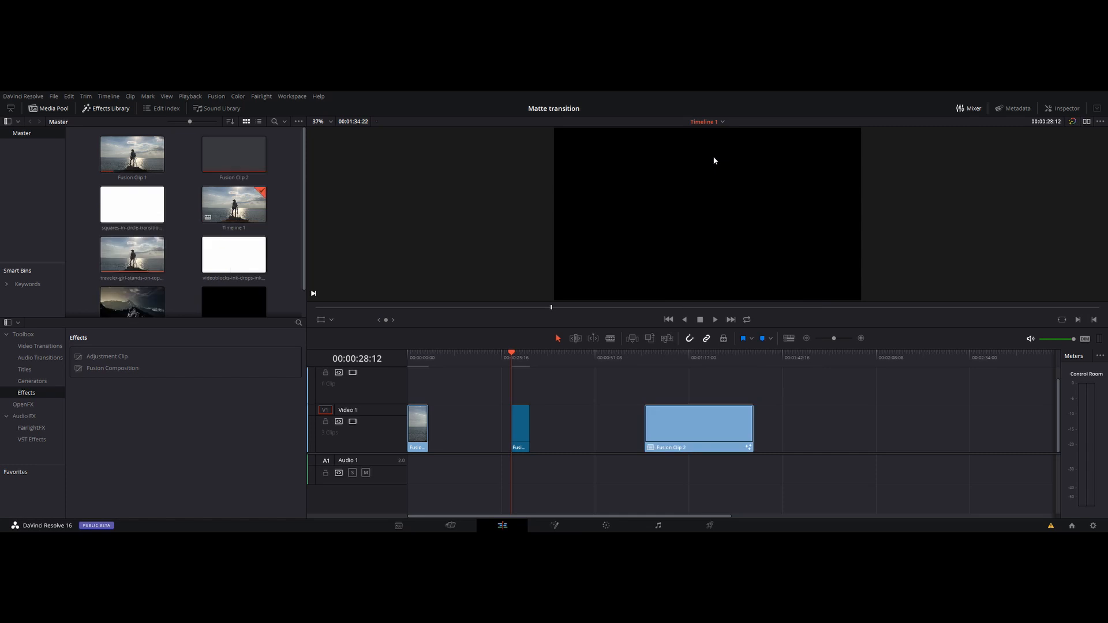
# Step: Open the new Fusion clip on the Fusion page at 00:01:15:17 and show the project's media beside its nodes
pyautogui.click(684, 430)
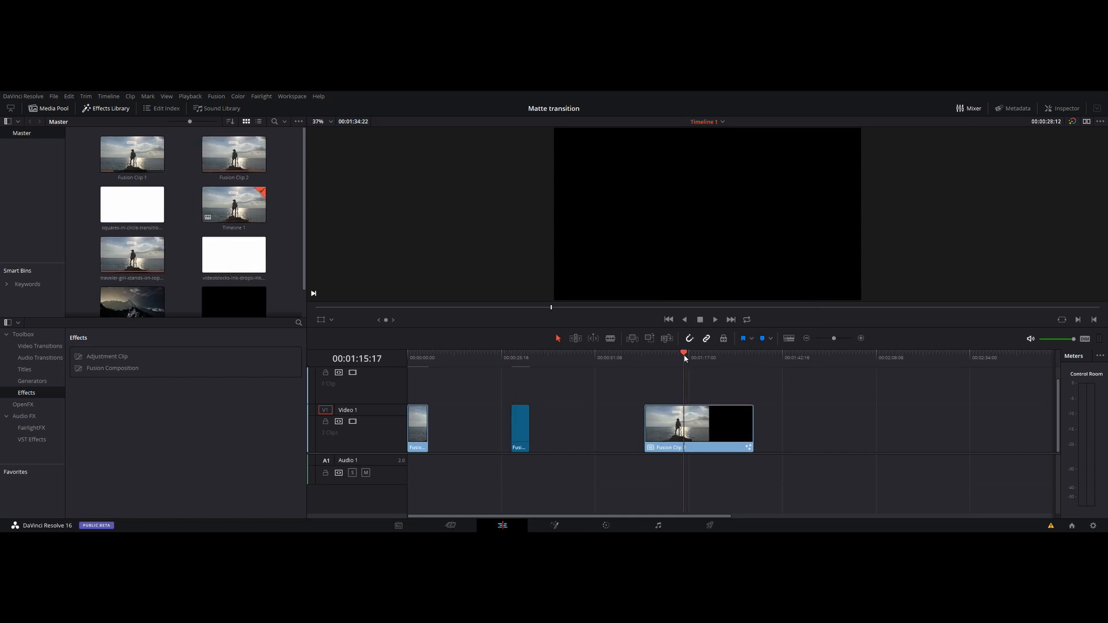
pyautogui.click(559, 529)
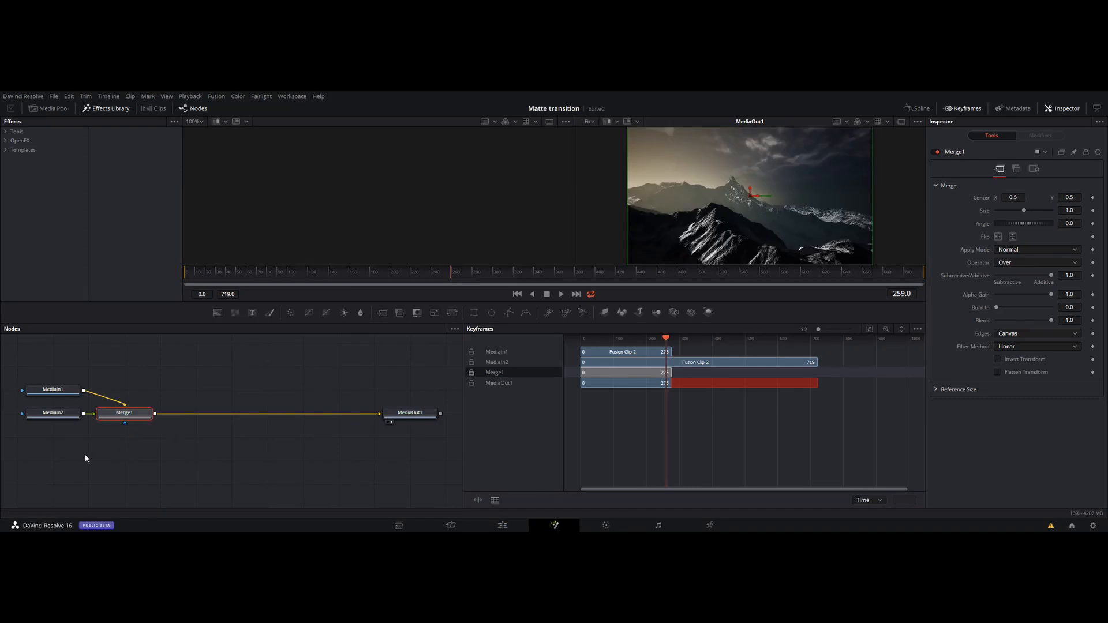
pyautogui.moveTo(106, 461); pyautogui.dragTo(220, 438)
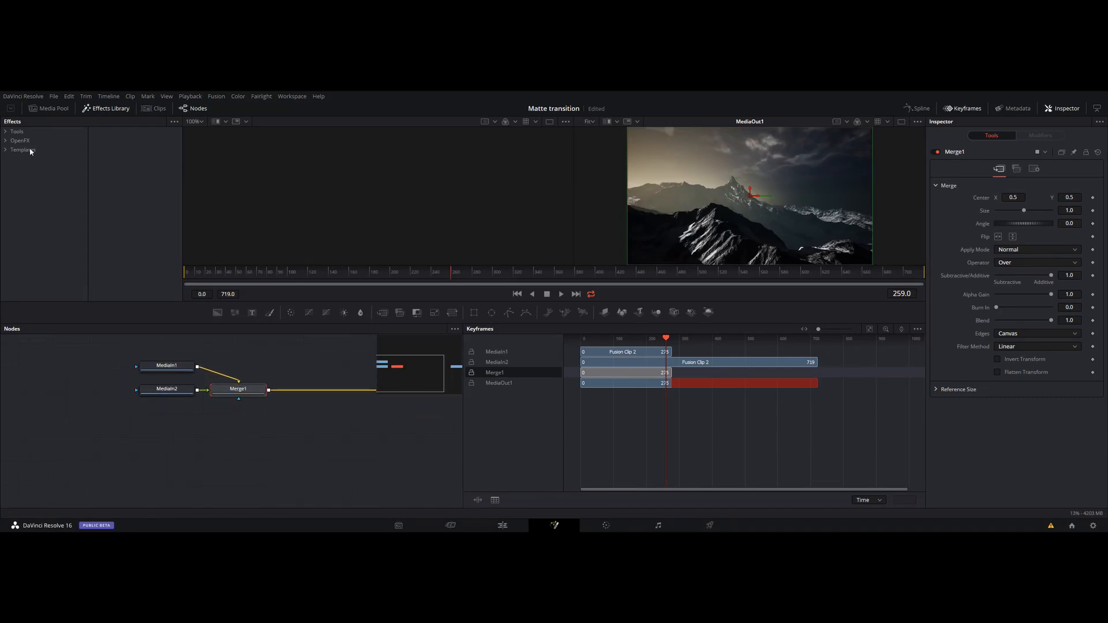
pyautogui.click(60, 113)
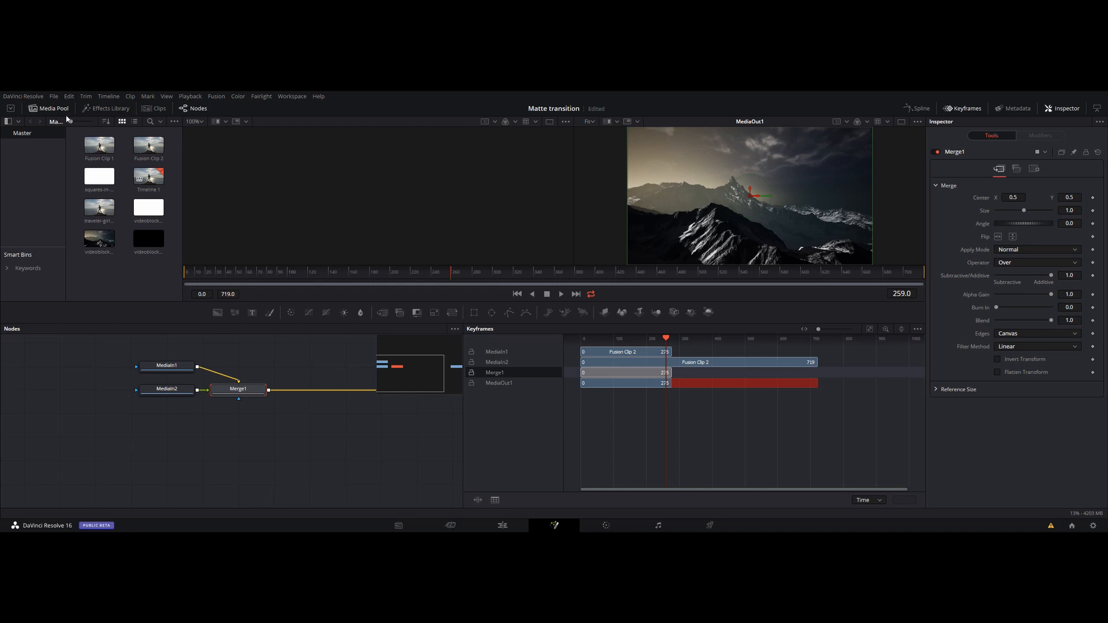
# Step: Add the ink drop splat clip and a Bitmap node, preview the clip in the first viewer, and connect it through Bitmap1 as Merge1's mask
pyautogui.moveTo(148, 208); pyautogui.dragTo(188, 454)
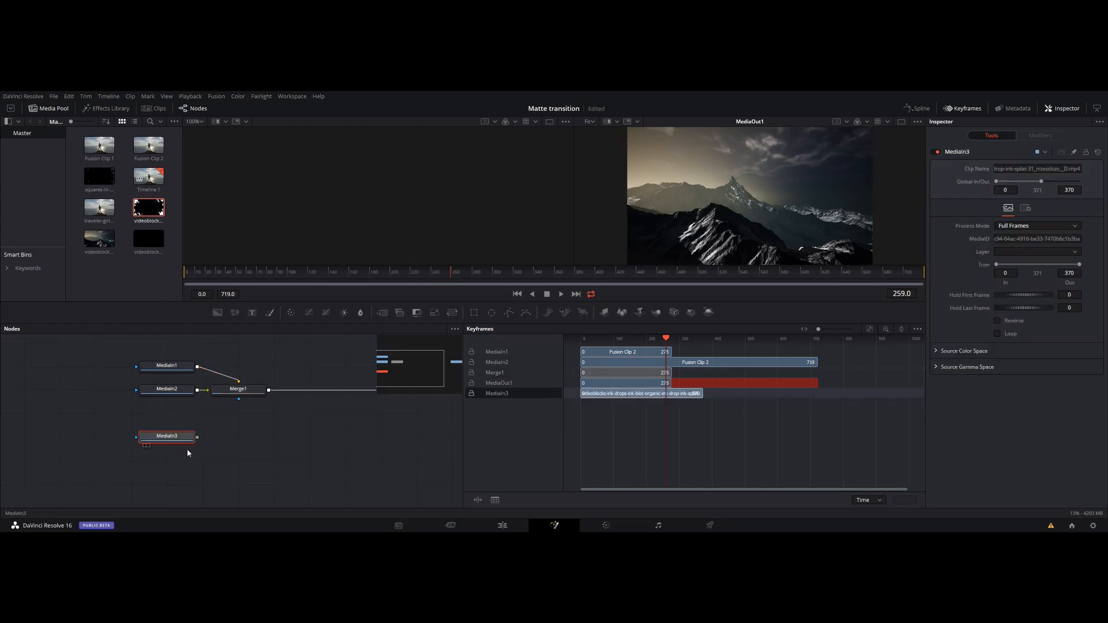
pyautogui.click(217, 443)
pyautogui.hotkey('shift', 'space')
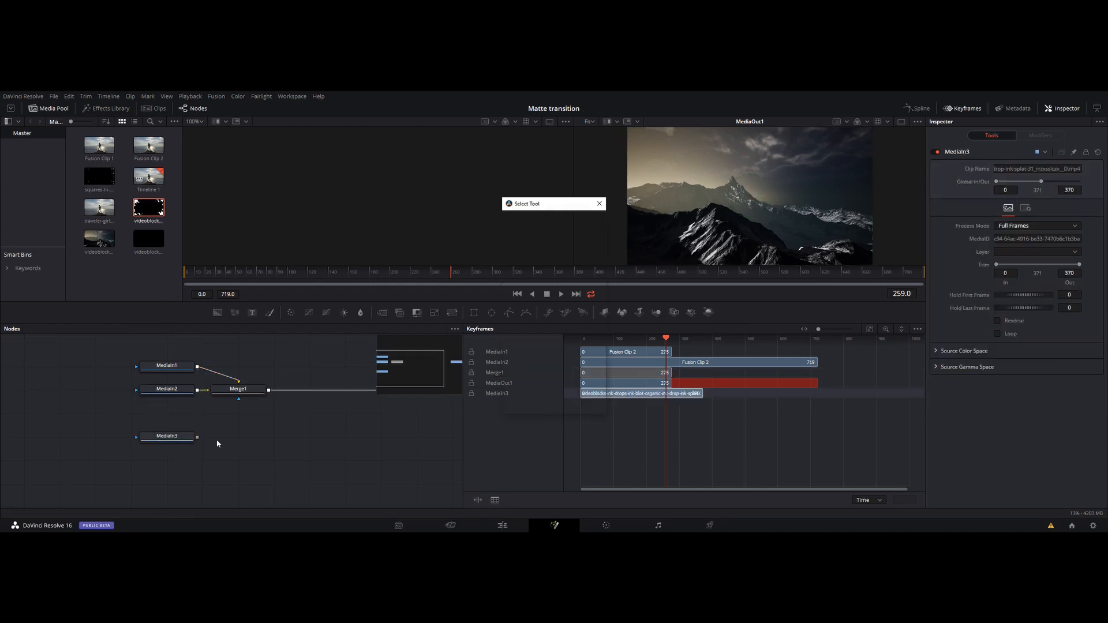
pyautogui.write('Invert Color')
pyautogui.press('Return')
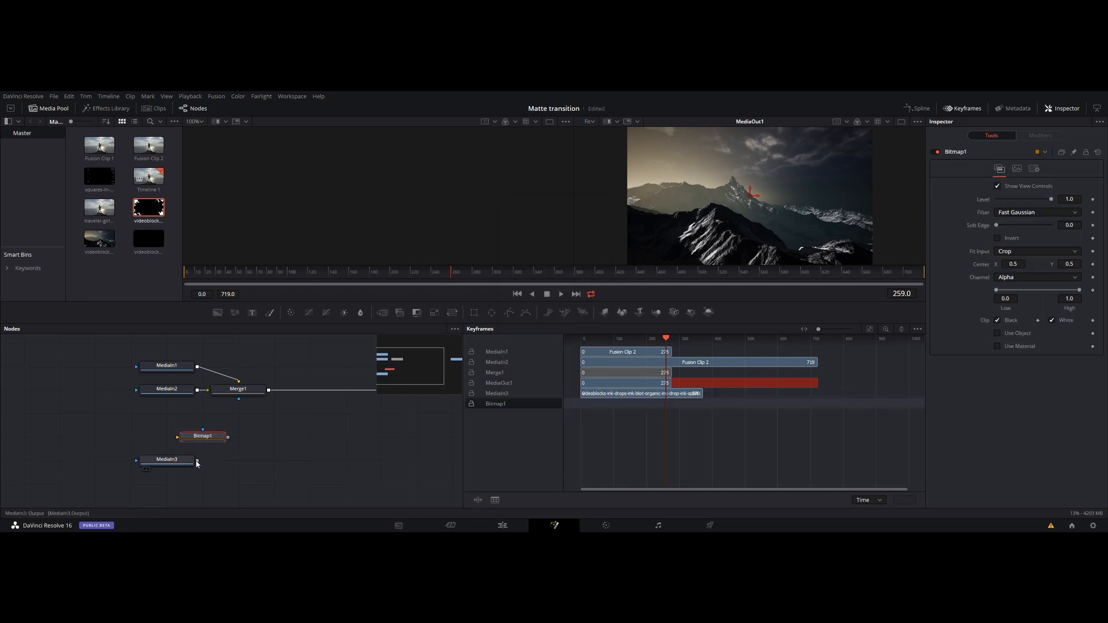
pyautogui.press('1')
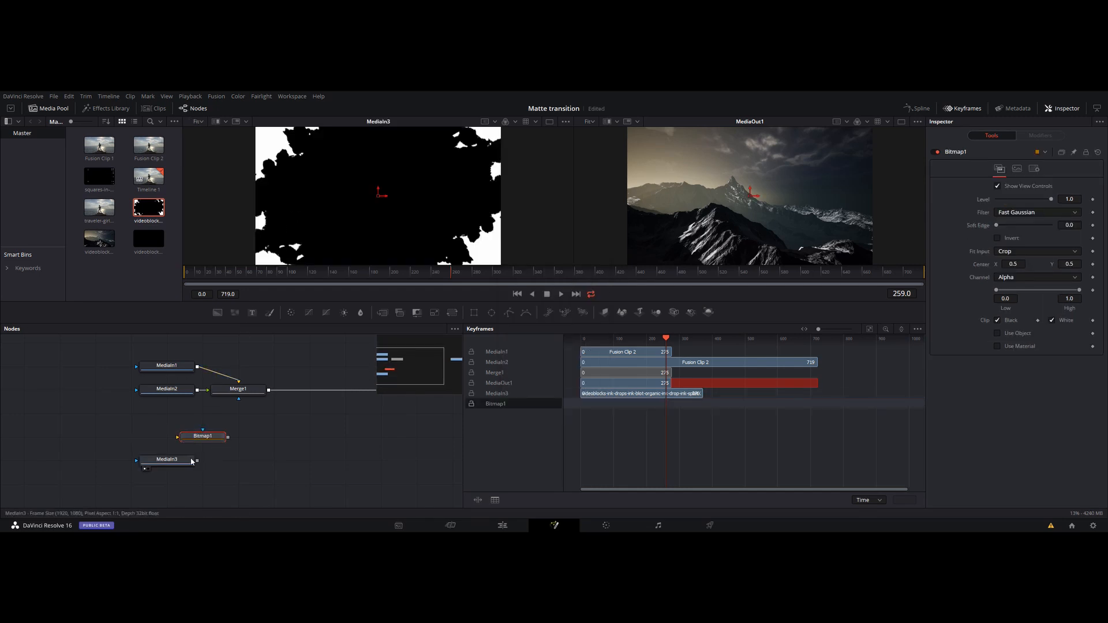
pyautogui.moveTo(197, 463); pyautogui.dragTo(239, 397)
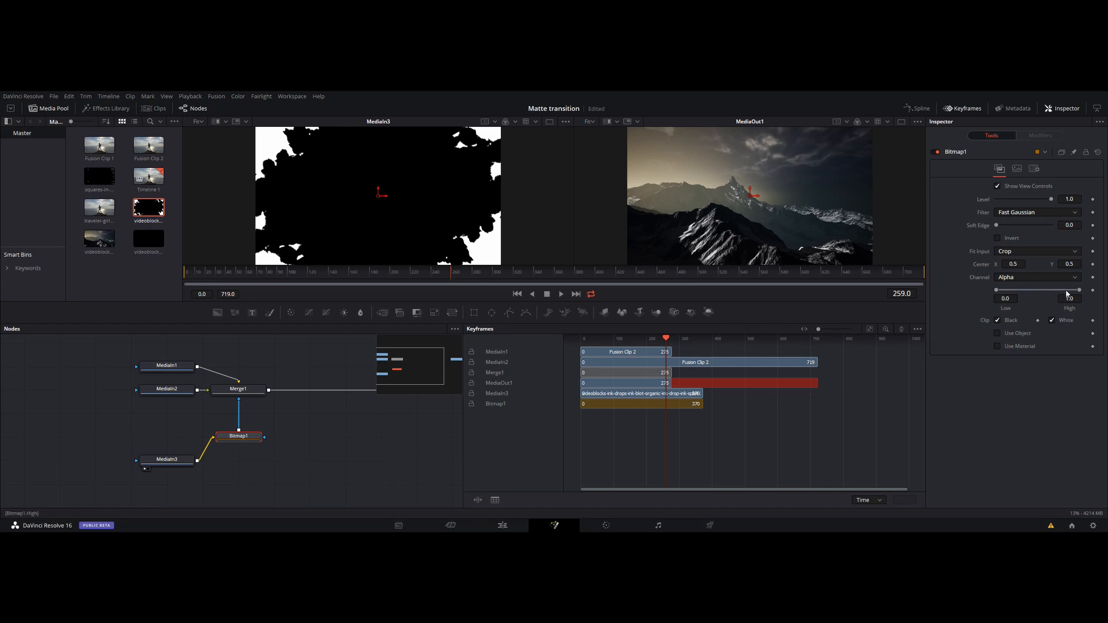
# Step: Set Bitmap1's channel to Luminance, invert the mask, and scrub the early frames to check the ink transition
pyautogui.click(1036, 278)
pyautogui.click(1010, 342)
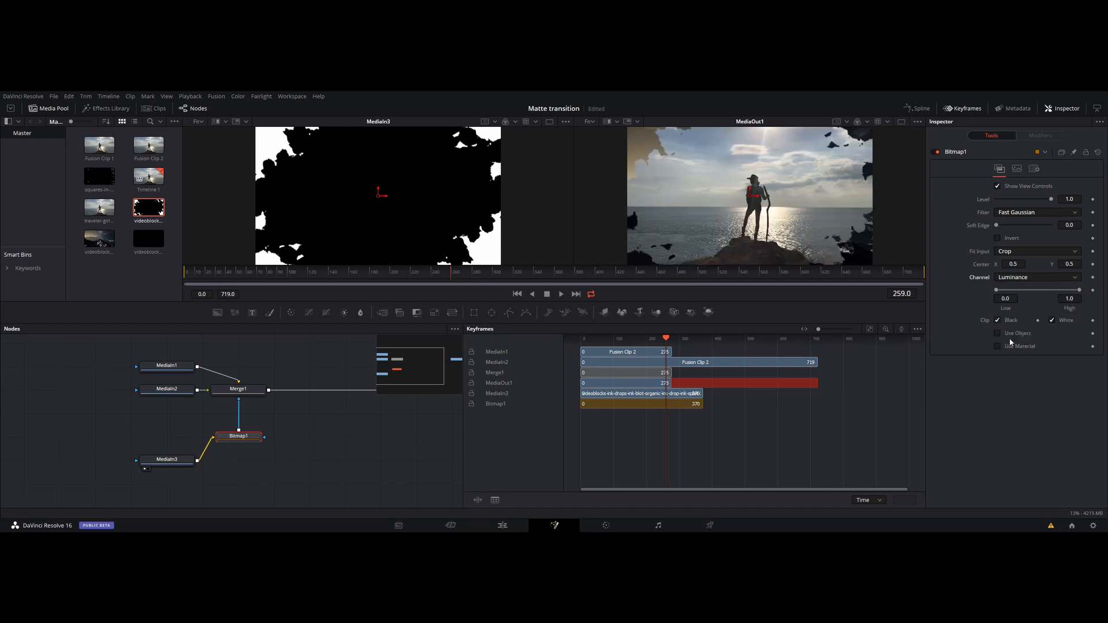
pyautogui.moveTo(220, 271)
pyautogui.mouseDown()
pyautogui.moveTo(165, 268)
pyautogui.moveTo(269, 276)
pyautogui.mouseUp()
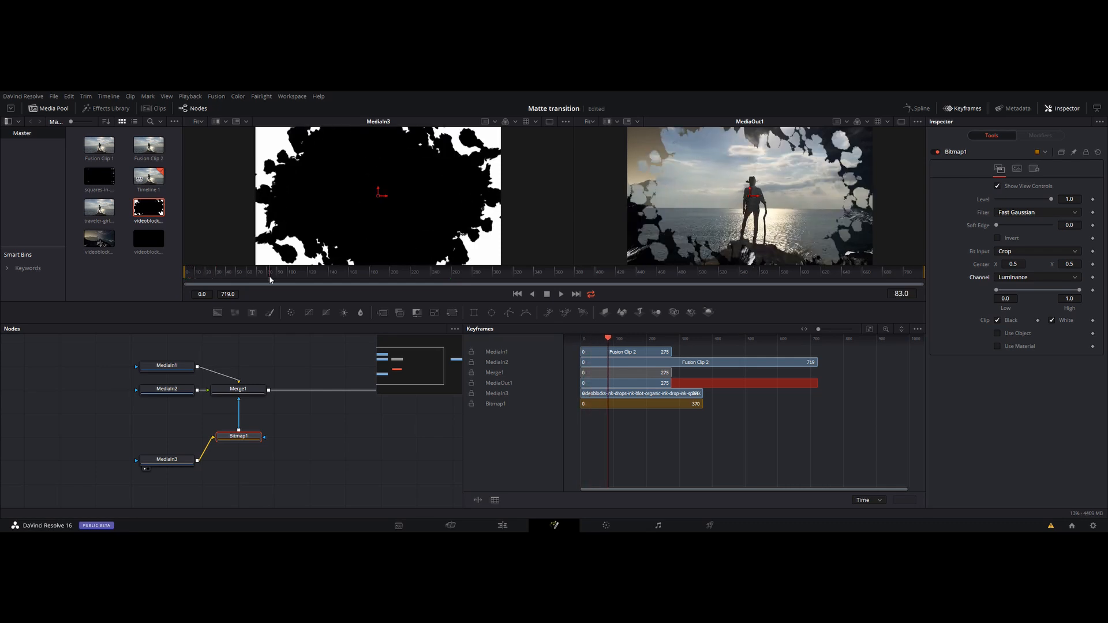
pyautogui.click(1010, 239)
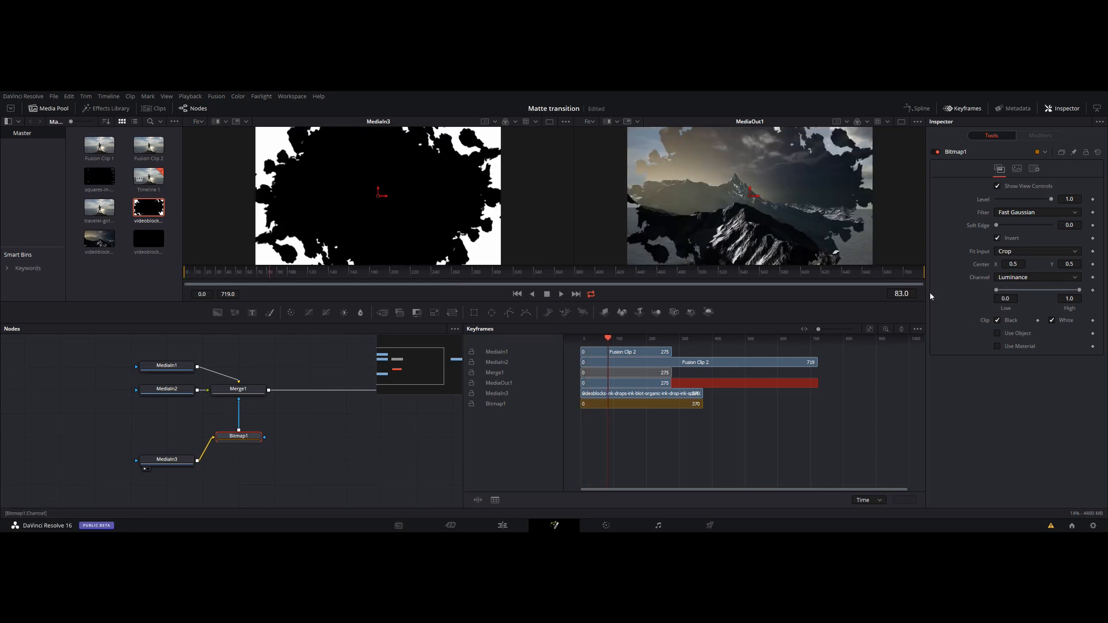
pyautogui.moveTo(207, 275)
pyautogui.mouseDown()
pyautogui.moveTo(193, 279)
pyautogui.moveTo(304, 275)
pyautogui.mouseUp()
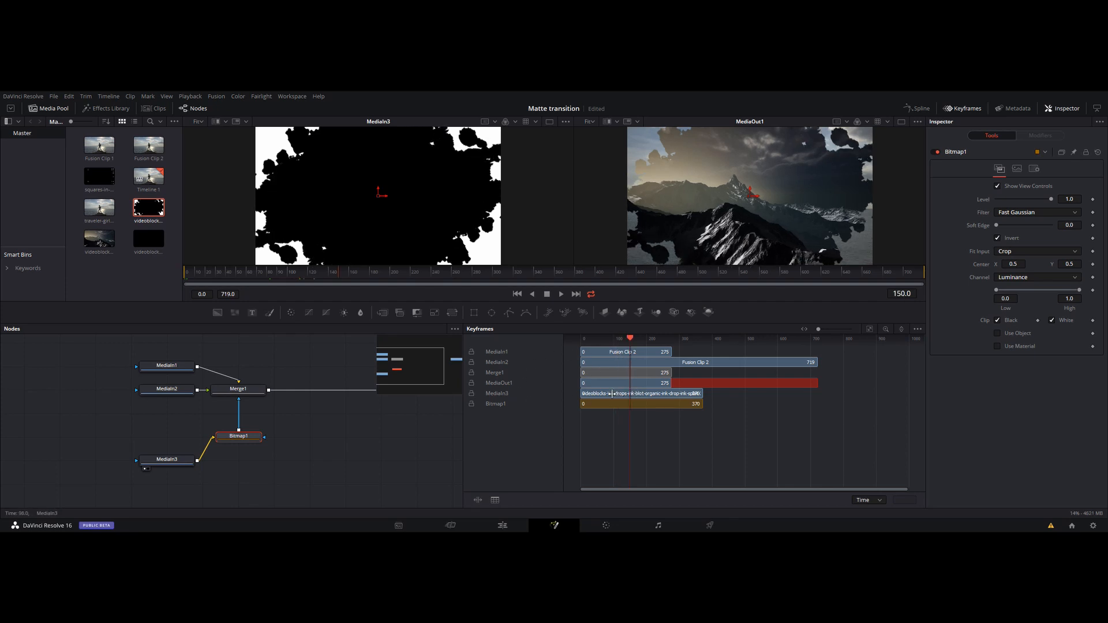
# Step: Shift the MediaIn3 ink clip to start at frame 177, extend its Global In to 0, and preview frame 129
pyautogui.moveTo(615, 393); pyautogui.dragTo(671, 392)
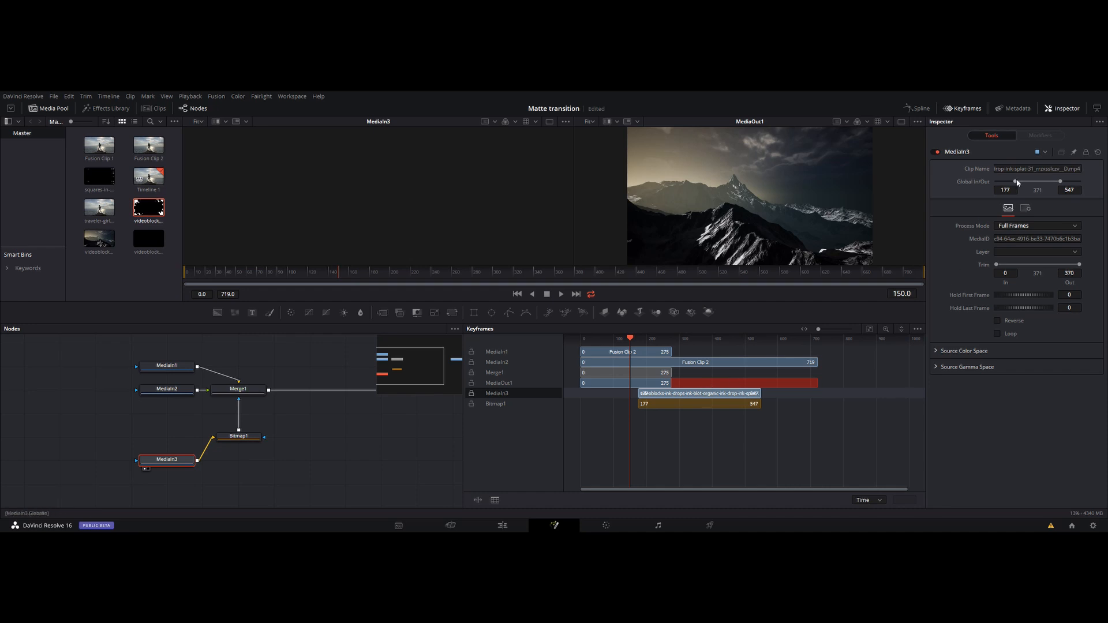
pyautogui.moveTo(1014, 182); pyautogui.dragTo(995, 182)
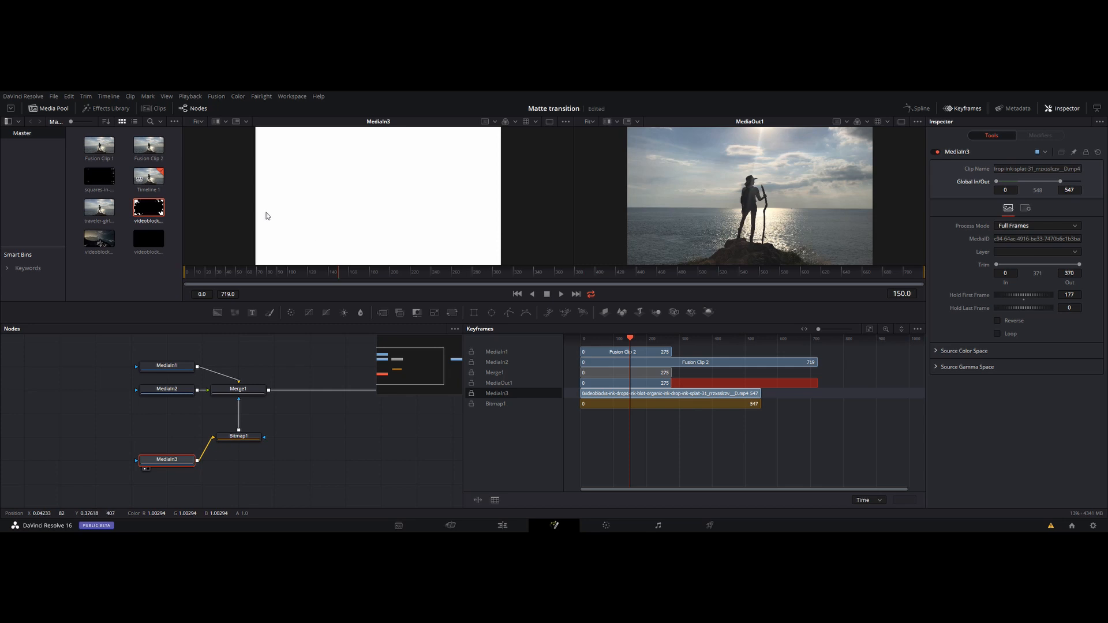
pyautogui.moveTo(292, 275); pyautogui.dragTo(321, 280)
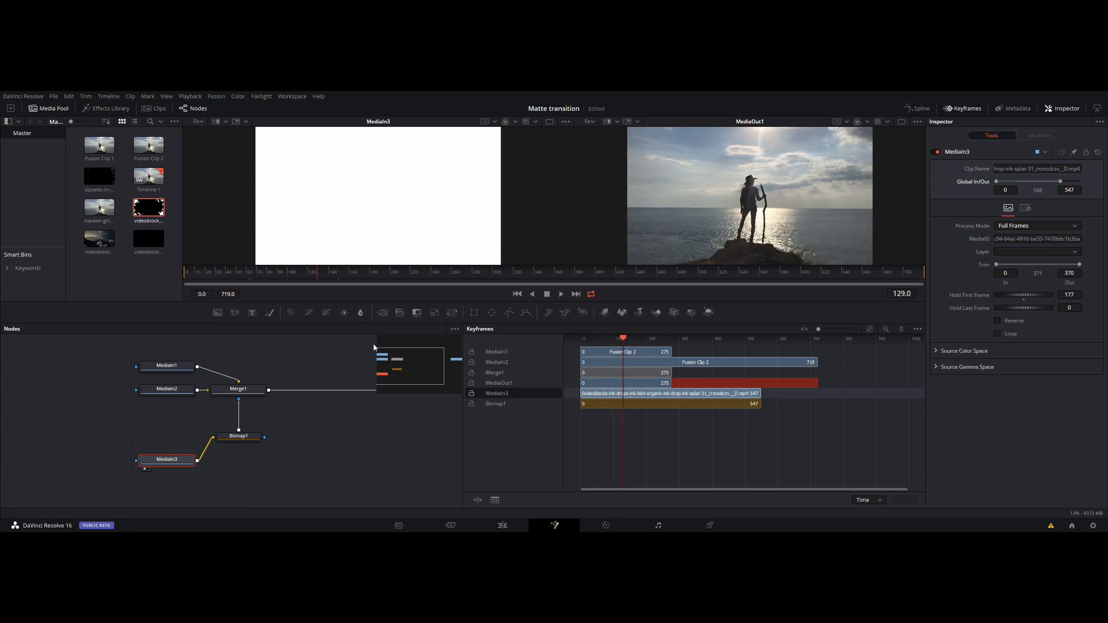
# Step: View Bitmap1 in the first viewer, play the transition from frame 120 to 200, and return to the Edit page
pyautogui.click(240, 437)
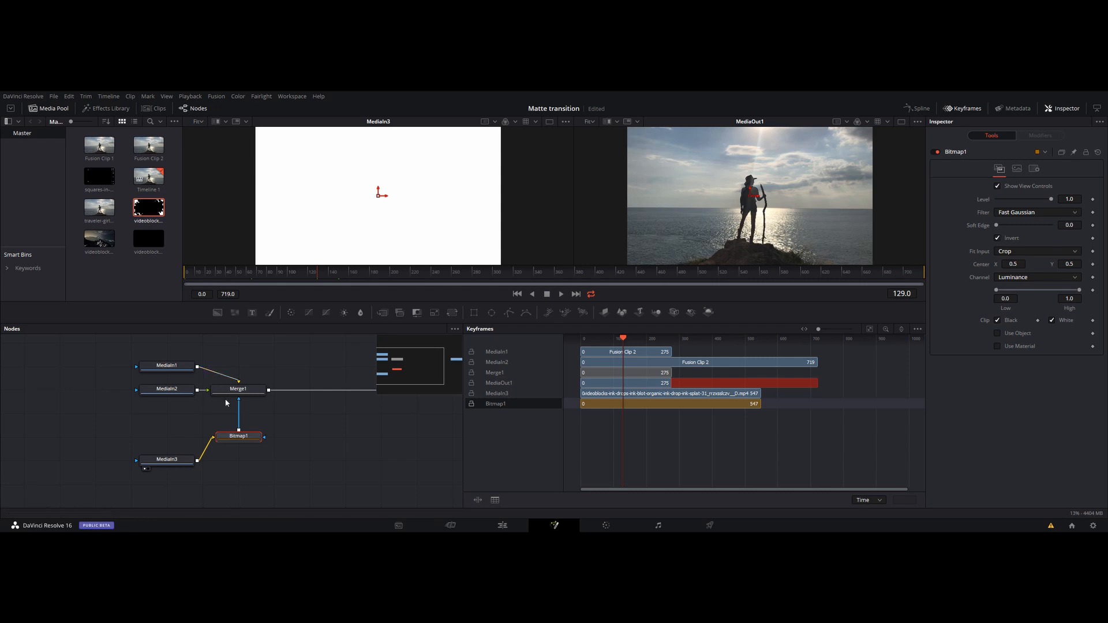
pyautogui.press('1')
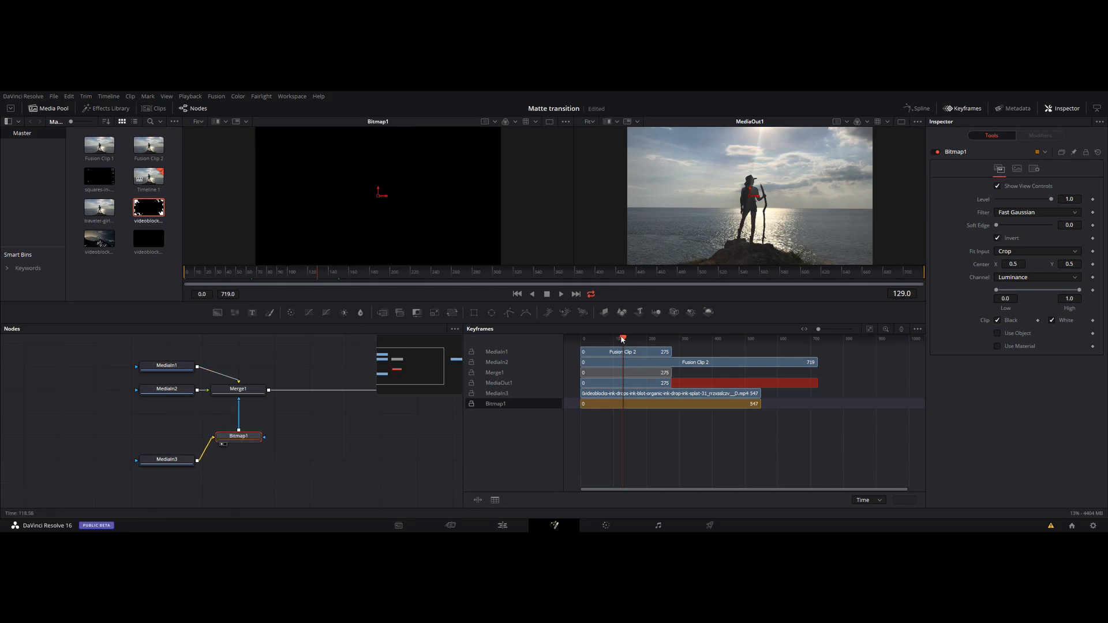
pyautogui.moveTo(622, 339)
pyautogui.mouseDown()
pyautogui.moveTo(671, 340)
pyautogui.moveTo(620, 344)
pyautogui.mouseUp()
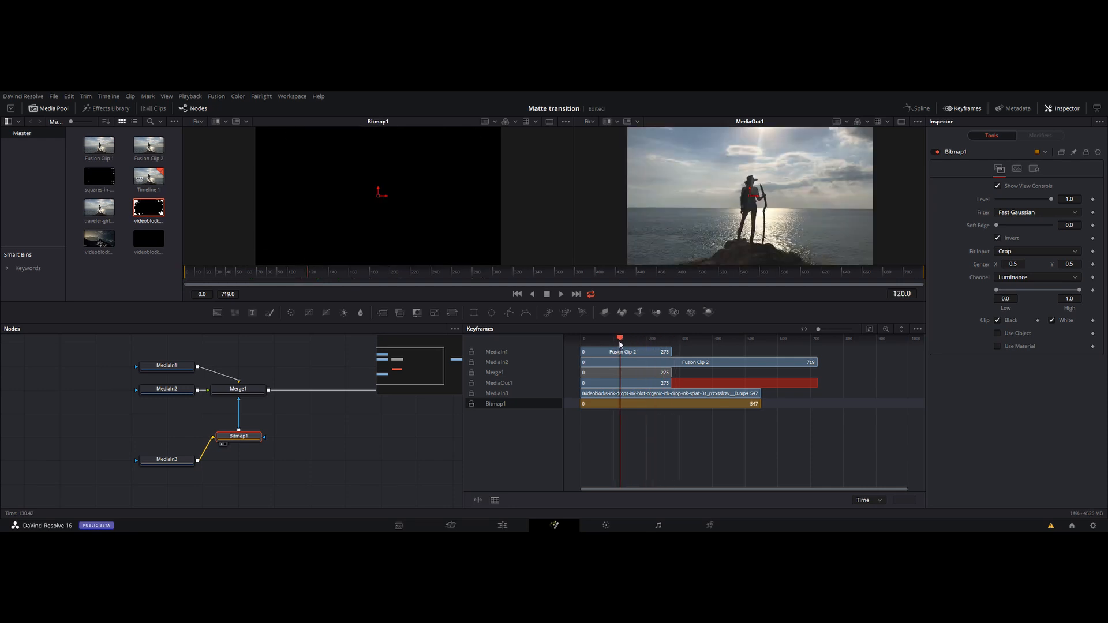
pyautogui.press('space')
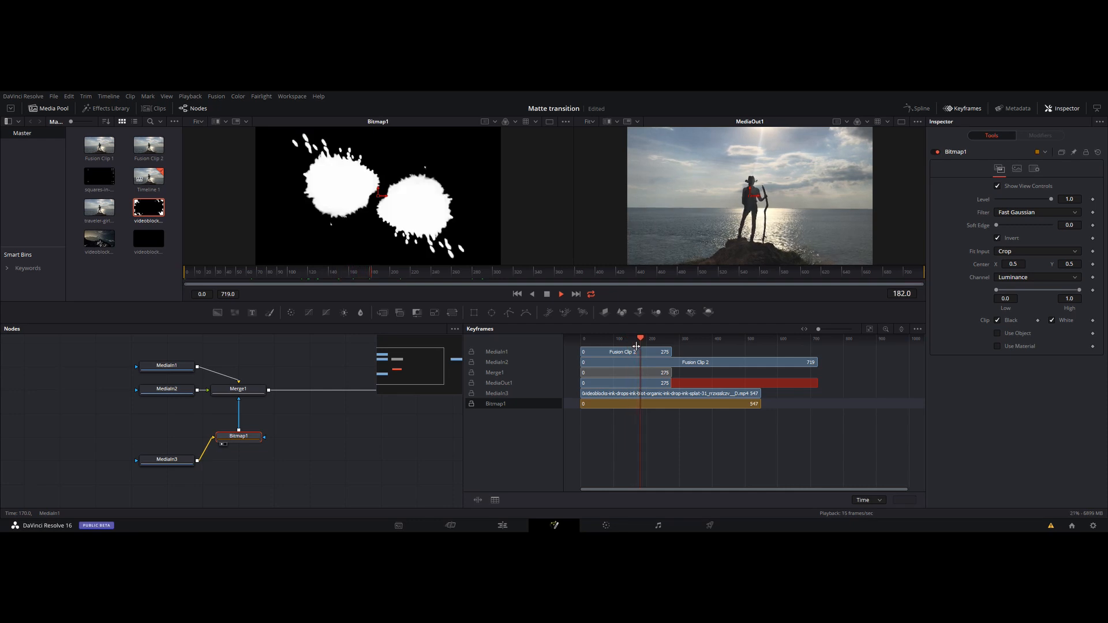
pyautogui.press('space')
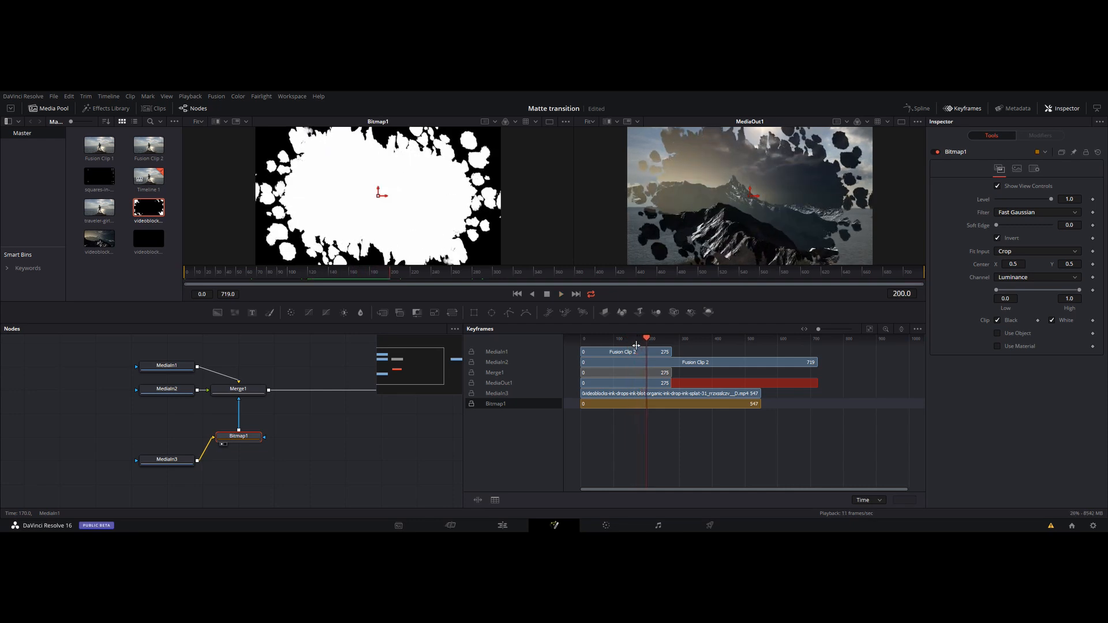
pyautogui.click(499, 525)
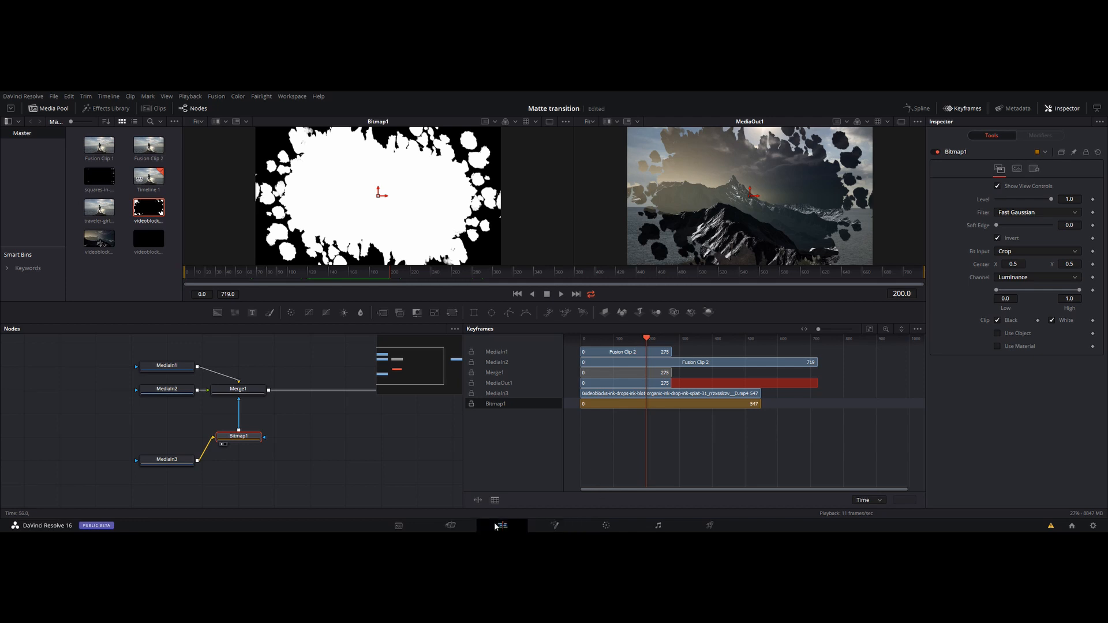